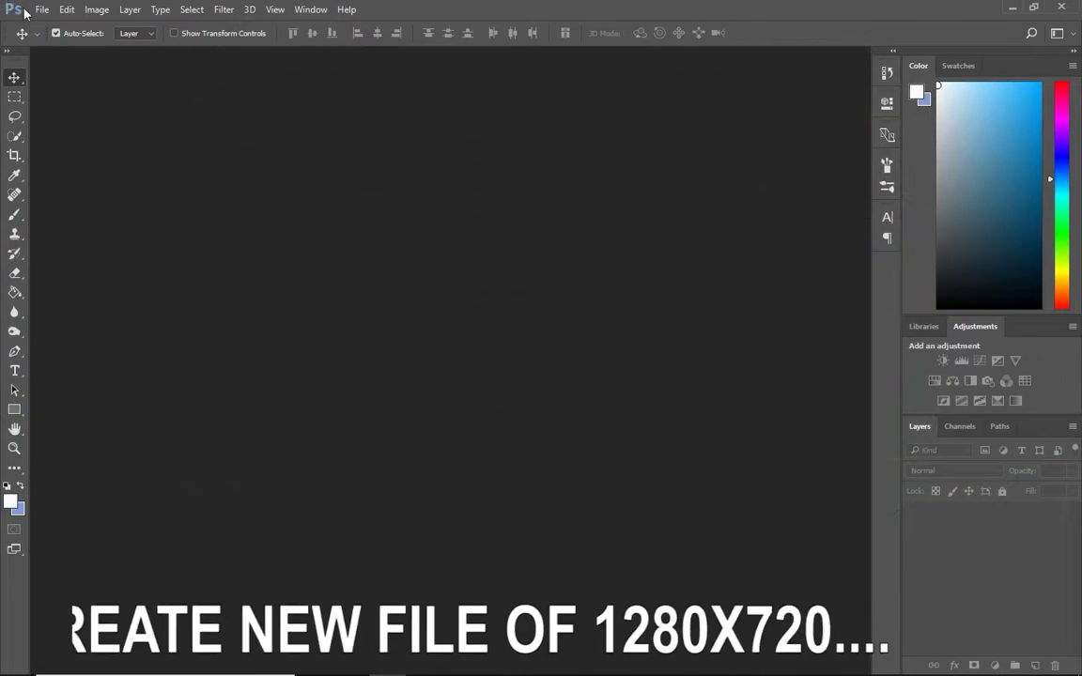
# Create a new document from the recent Custom 1280×720 px, 72 ppi preset.
pyautogui.click(40, 11)
pyautogui.click(94, 26)
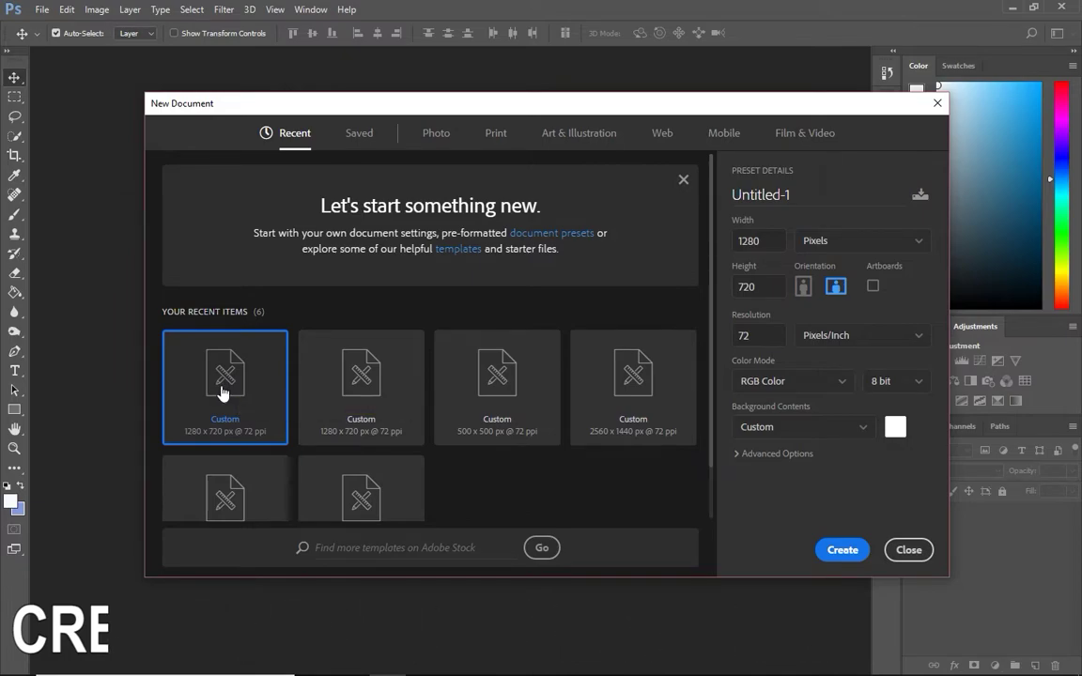
pyautogui.click(842, 552)
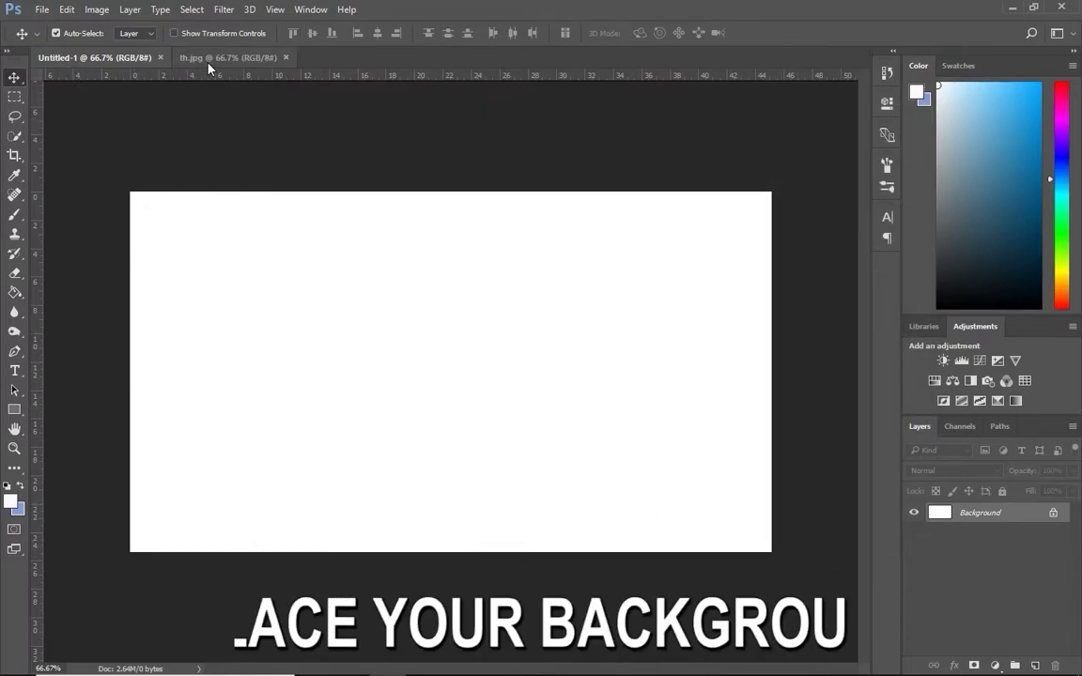
# Drag the comic starburst th.jpg into the new Untitled-1 document as Layer 1.
pyautogui.click(193, 55)
pyautogui.moveTo(502, 330); pyautogui.dragTo(108, 61)
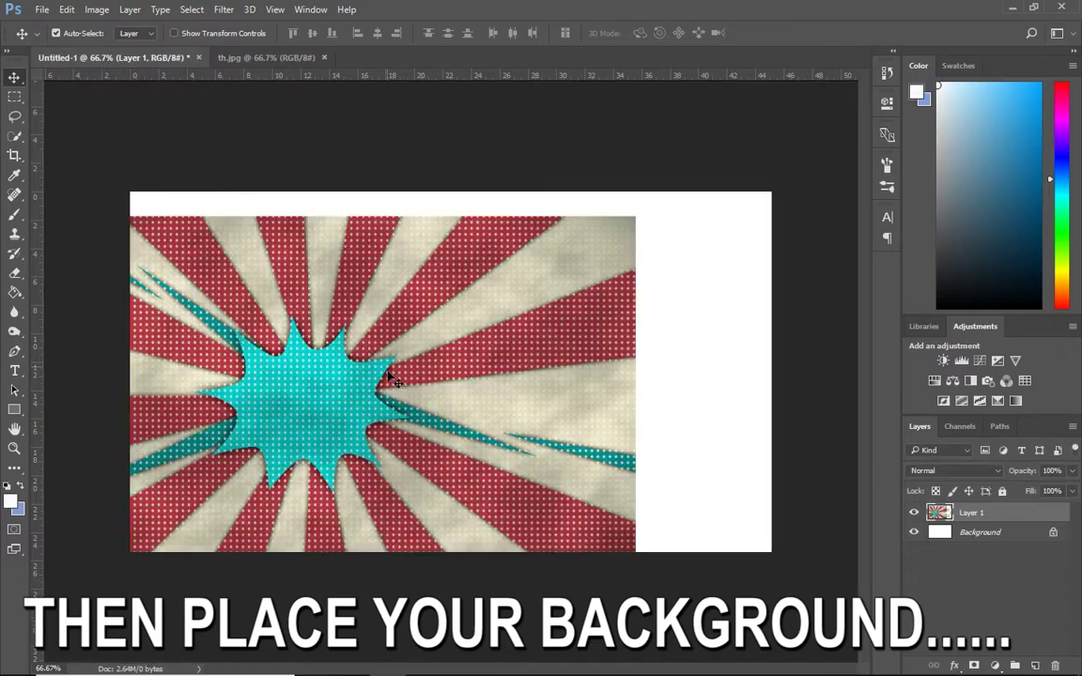
pyautogui.moveTo(101, 61)
pyautogui.mouseDown()
pyautogui.moveTo(407, 319)
pyautogui.moveTo(521, 298)
pyautogui.mouseUp()
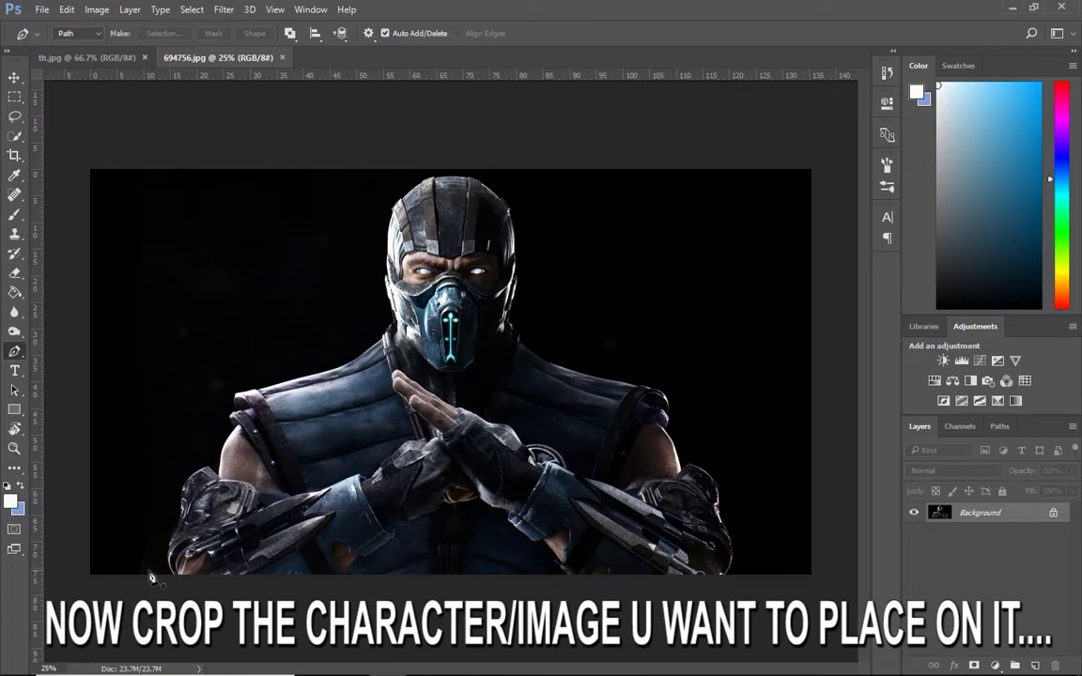
# Zoom in and start the pen path at the gauntlet's bottom, tracing up to its corner.
pyautogui.scroll(1, 156, 576)
pyautogui.scroll(1, 155, 576)
pyautogui.scroll(1, 156, 575)
pyautogui.scroll(1, 402, 297)
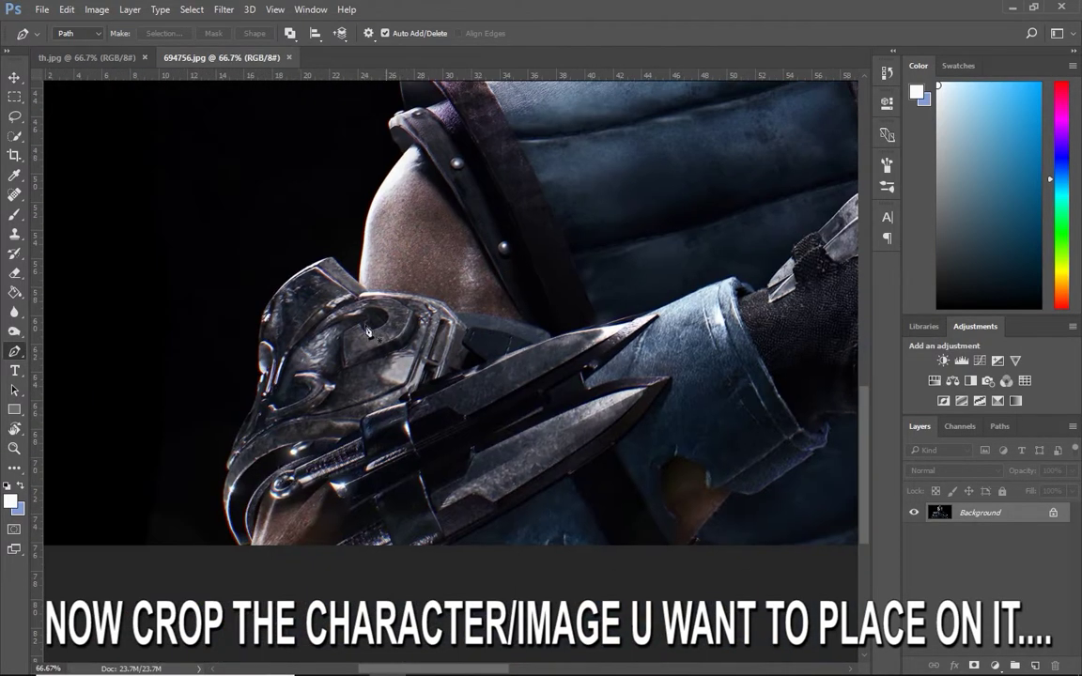
pyautogui.click(238, 544)
pyautogui.moveTo(221, 481); pyautogui.dragTo(235, 462)
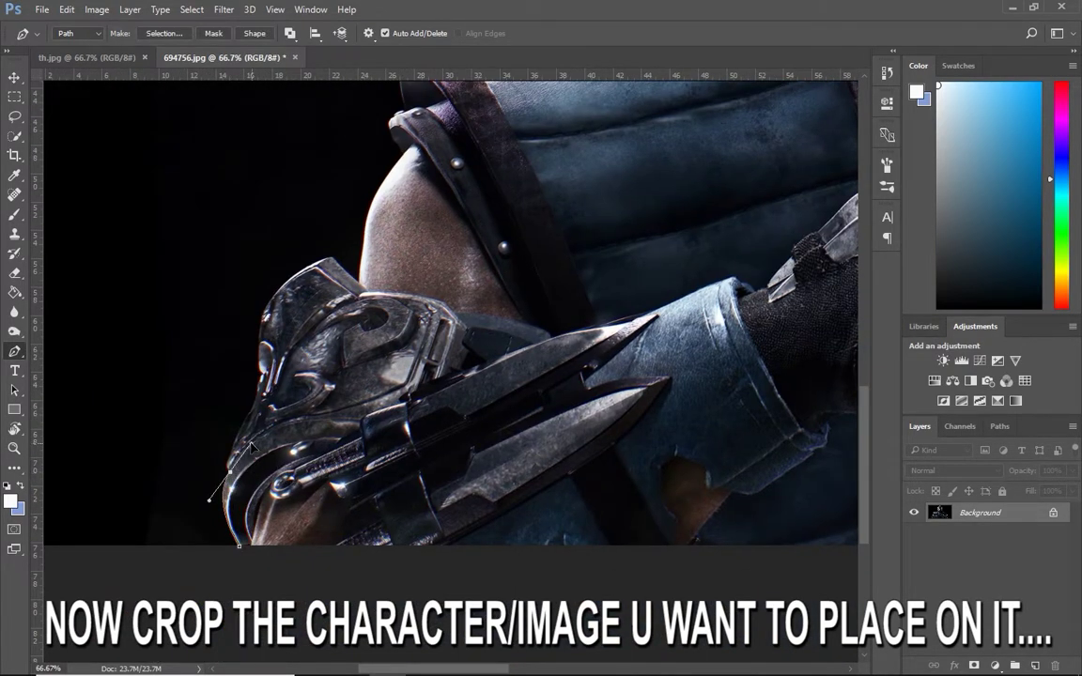
pyautogui.keyDown('alt'); pyautogui.click(229, 469); pyautogui.keyUp('alt')
pyautogui.scroll(1, 259, 406)
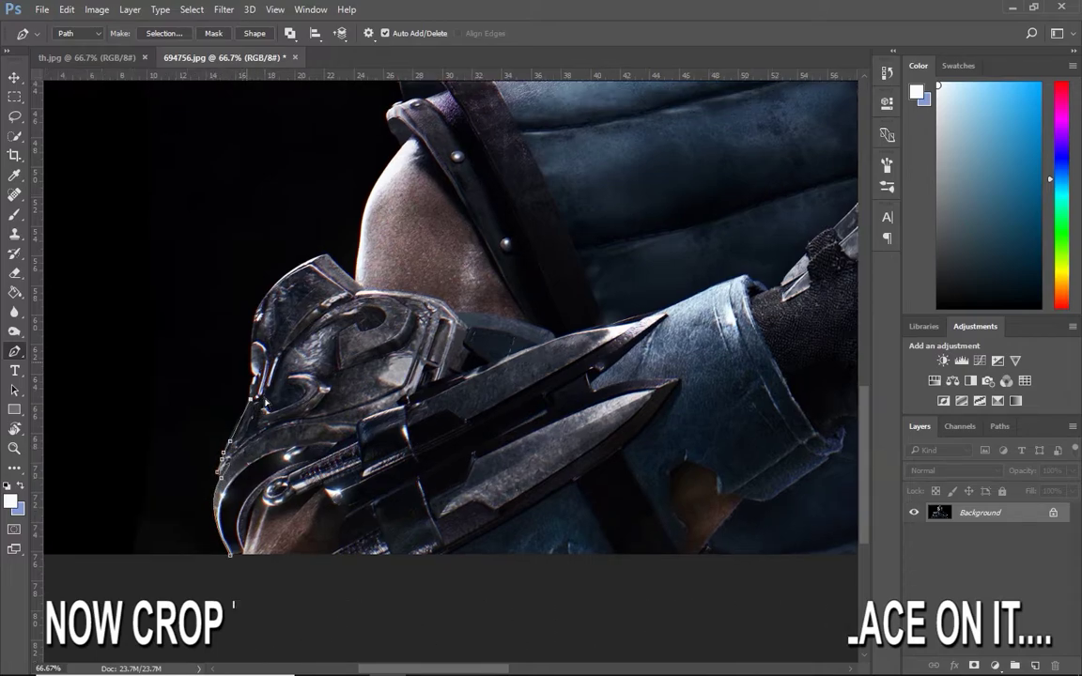
pyautogui.scroll(2, 259, 405)
pyautogui.scroll(-1, 377, 406)
pyautogui.click(381, 346)
pyautogui.click(407, 303)
pyautogui.click(449, 253)
pyautogui.click(507, 209)
pyautogui.click(558, 181)
pyautogui.click(590, 180)
pyautogui.click(672, 260)
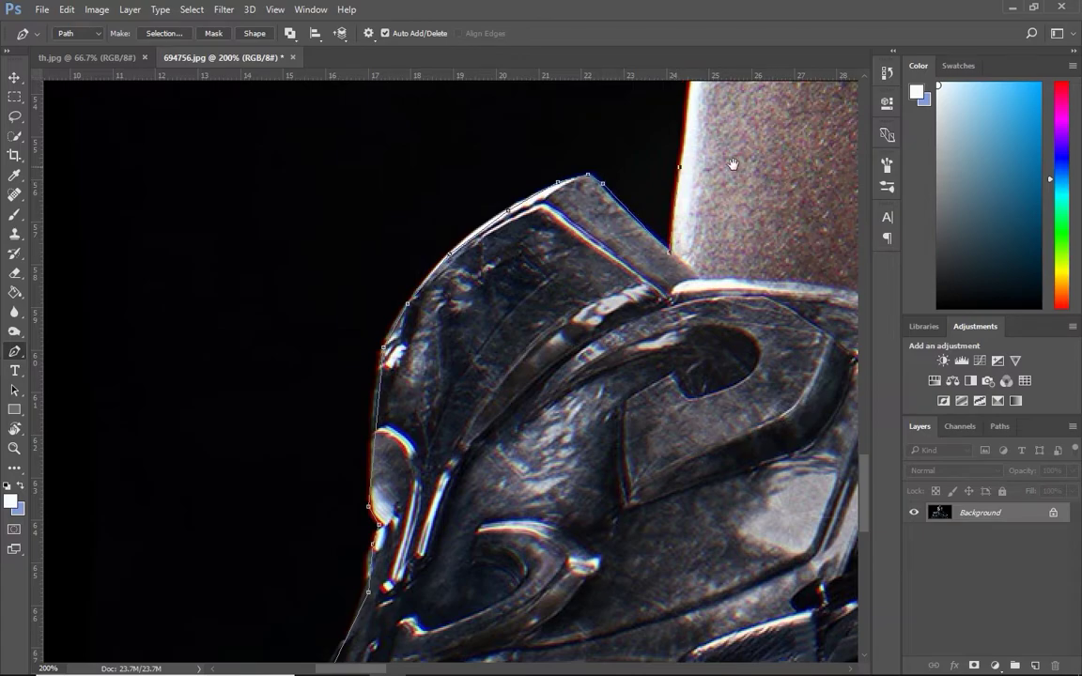
# Continue the path up the arm, along the gauntlet's top edge and sleeve, and up the armour.
pyautogui.scroll(3, 678, 316)
pyautogui.click(705, 240)
pyautogui.click(758, 154)
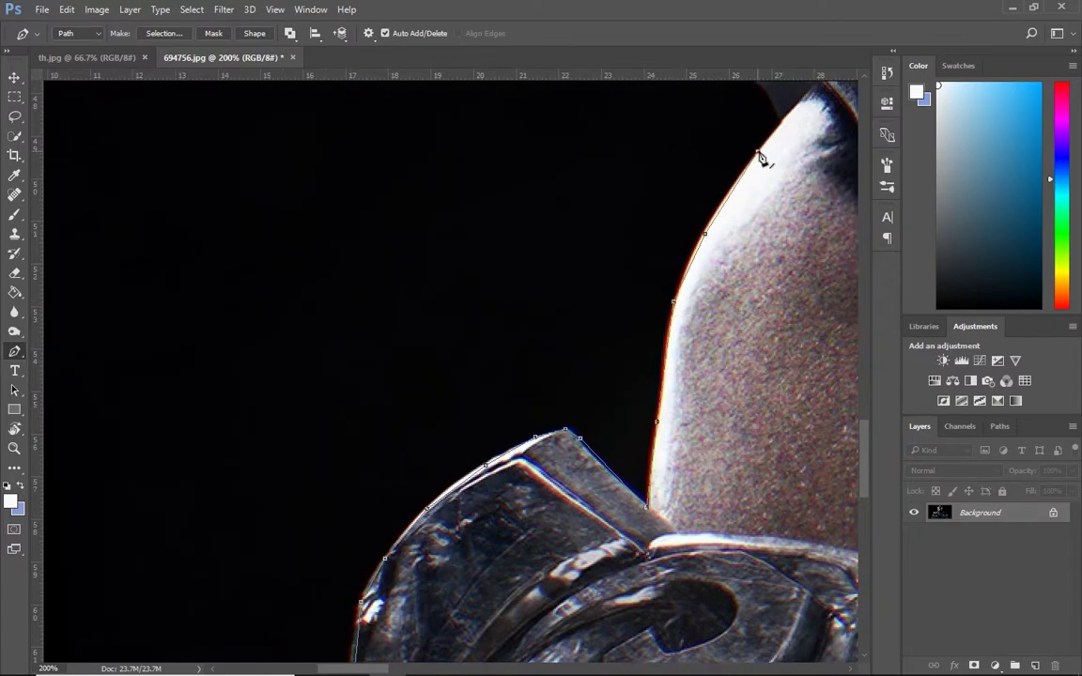
pyautogui.click(782, 125)
pyautogui.scroll(3, 713, 187)
pyautogui.click(683, 347)
pyautogui.click(654, 286)
pyautogui.click(698, 246)
pyautogui.scroll(3, 688, 191)
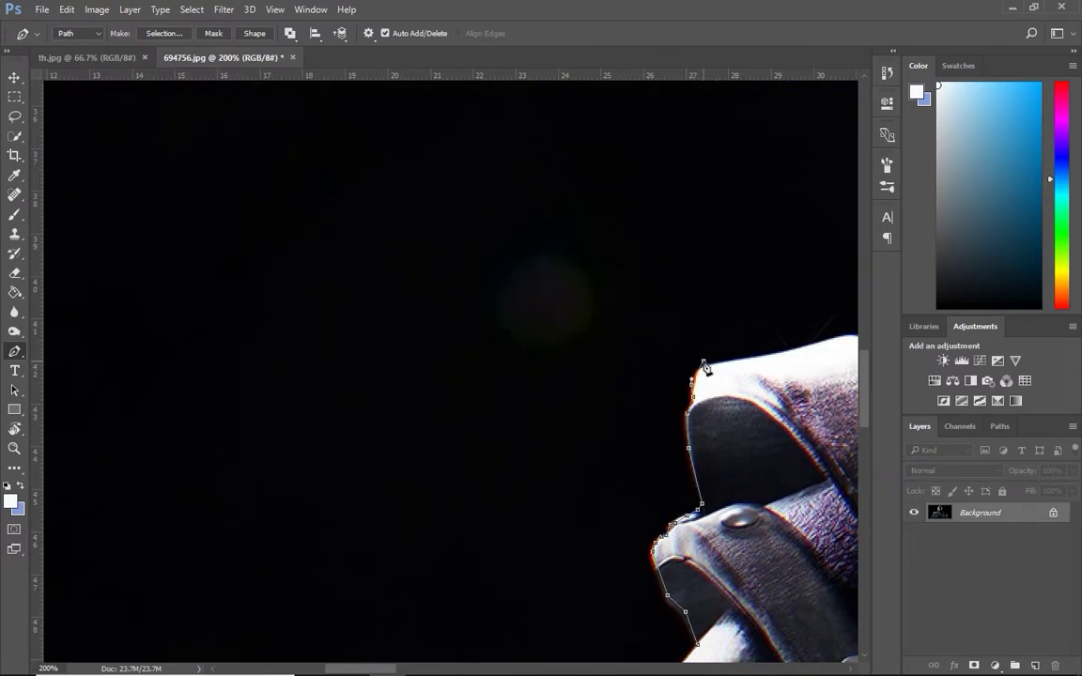
pyautogui.click(775, 358)
pyautogui.moveTo(774, 358); pyautogui.dragTo(440, 400)
pyautogui.click(492, 383)
pyautogui.click(543, 382)
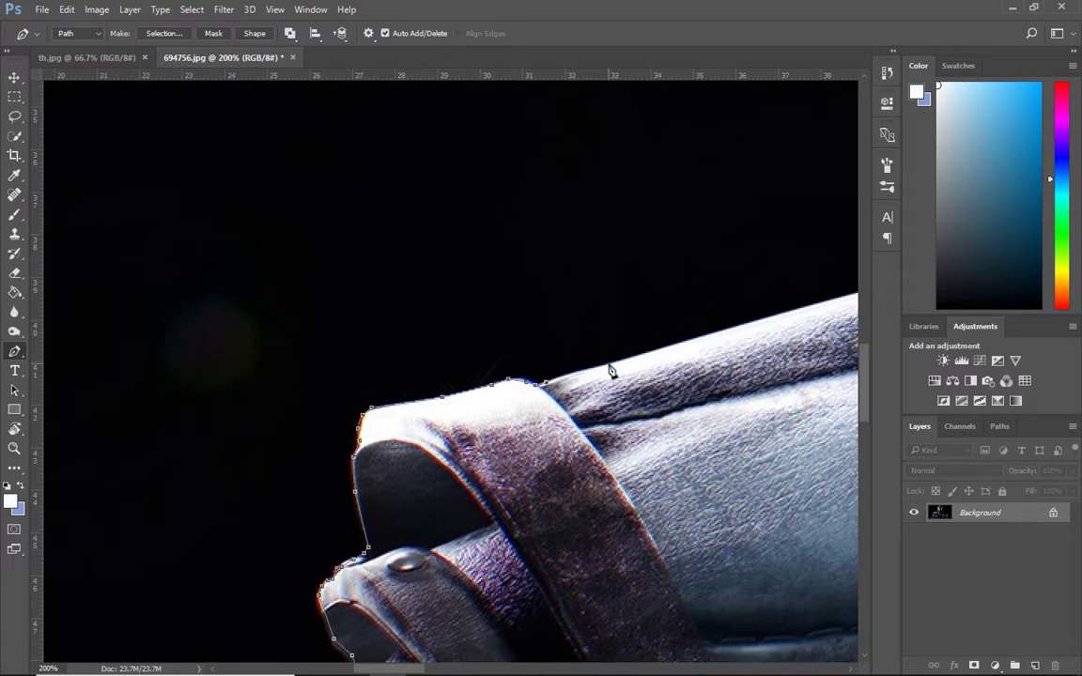
pyautogui.hscroll(5, 609, 371)
pyautogui.hscroll(5, 701, 326)
pyautogui.click(440, 419)
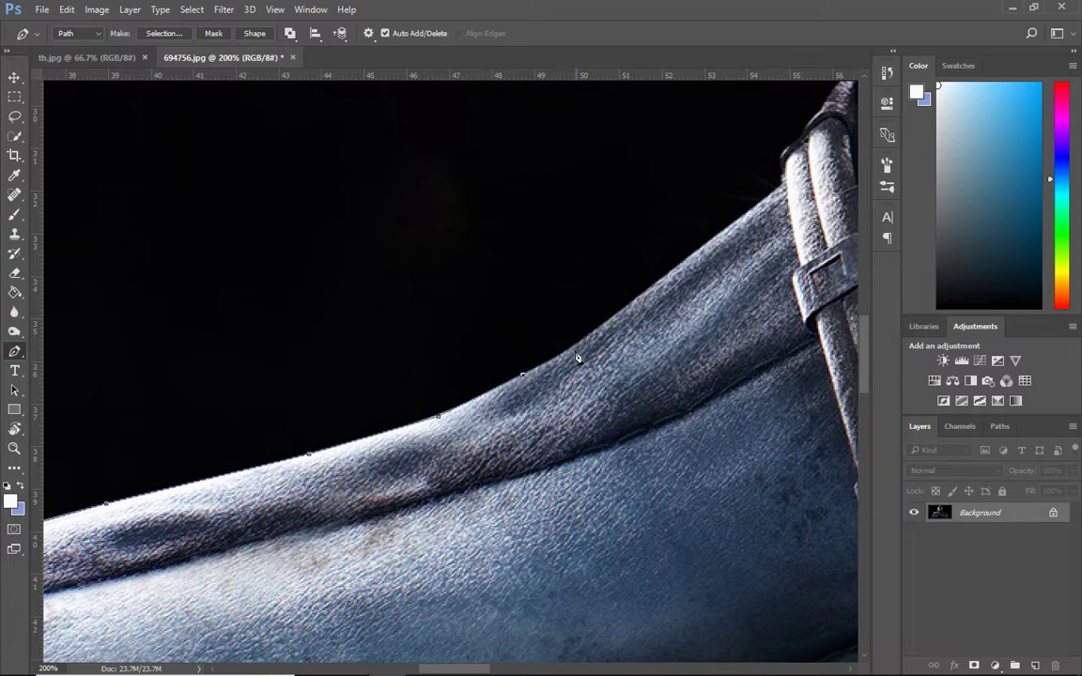
pyautogui.moveTo(785, 191); pyautogui.dragTo(561, 351)
pyautogui.click(595, 292)
pyautogui.click(635, 259)
pyautogui.scroll(3, 611, 366)
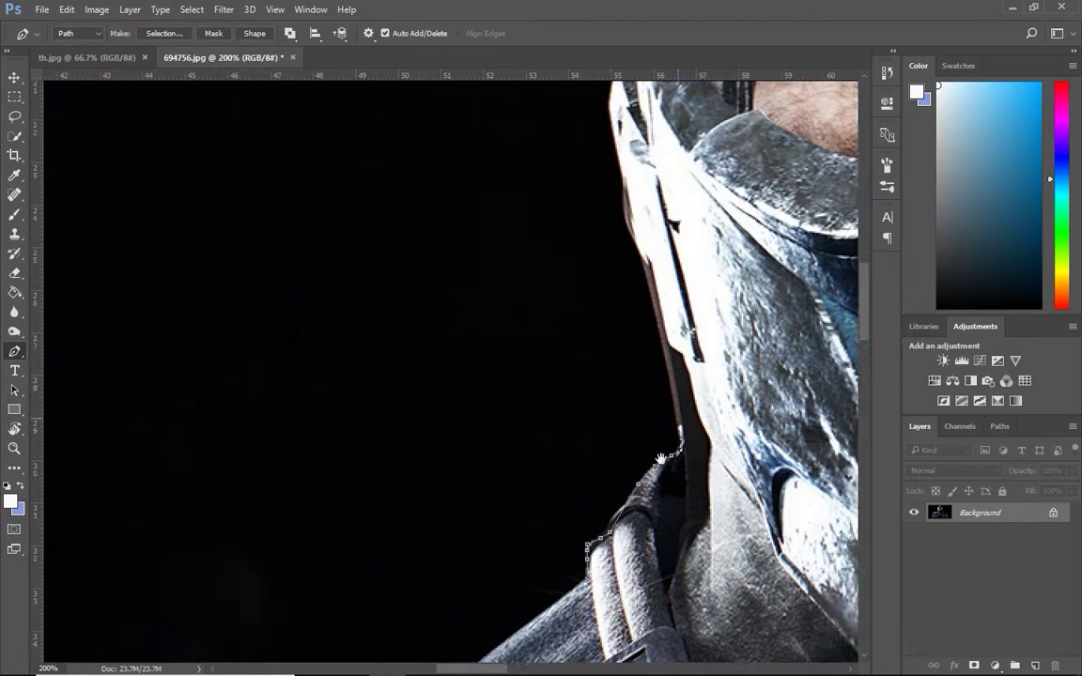
pyautogui.click(599, 337)
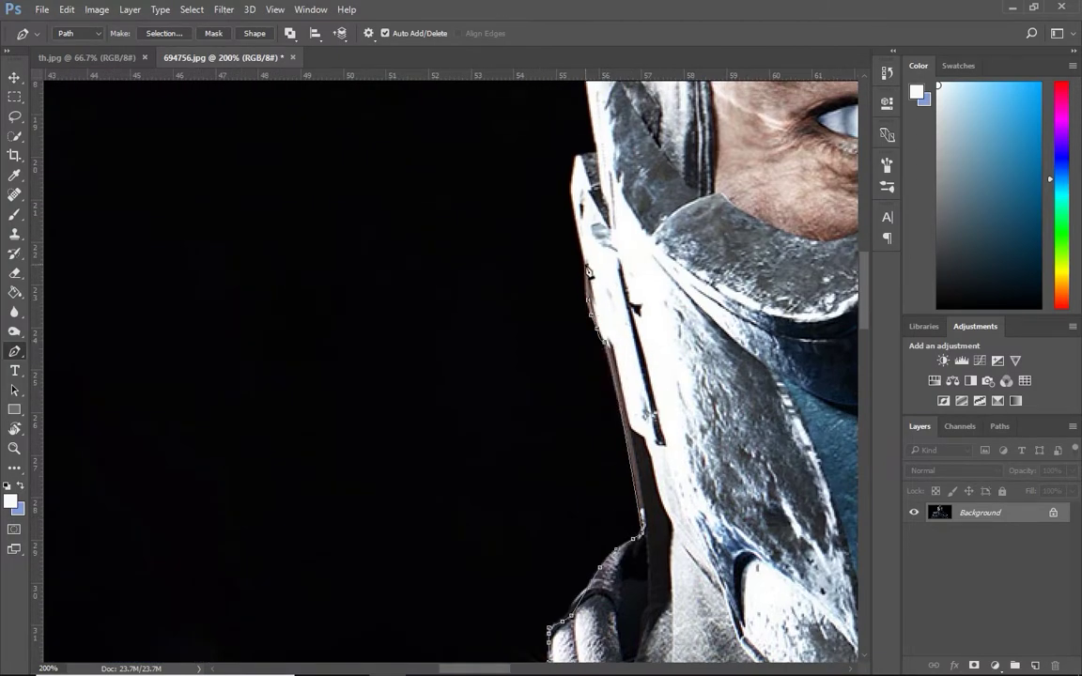
# Adjust an anchor's handle and add a curved point on the helmet belt.
pyautogui.scroll(3, 589, 272)
pyautogui.scroll(2, 589, 282)
pyautogui.moveTo(607, 347); pyautogui.dragTo(633, 303)
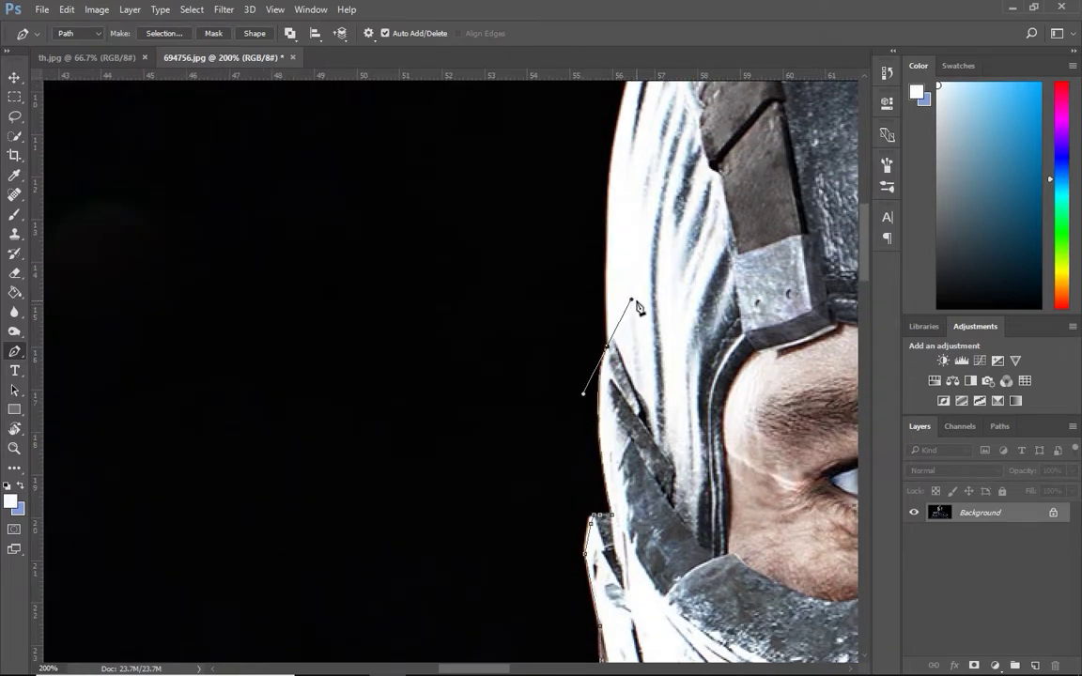
pyautogui.scroll(3, 608, 301)
pyautogui.keyDown('alt'); pyautogui.click(613, 469); pyautogui.keyUp('alt')
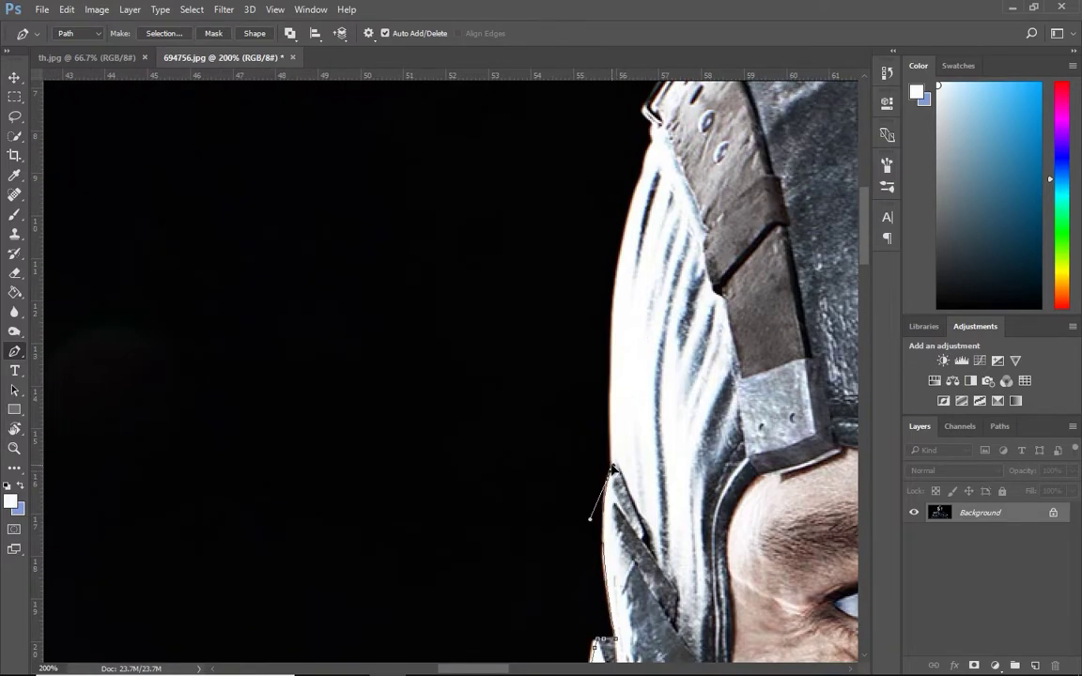
pyautogui.scroll(3, 554, 413)
pyautogui.scroll(3, 587, 301)
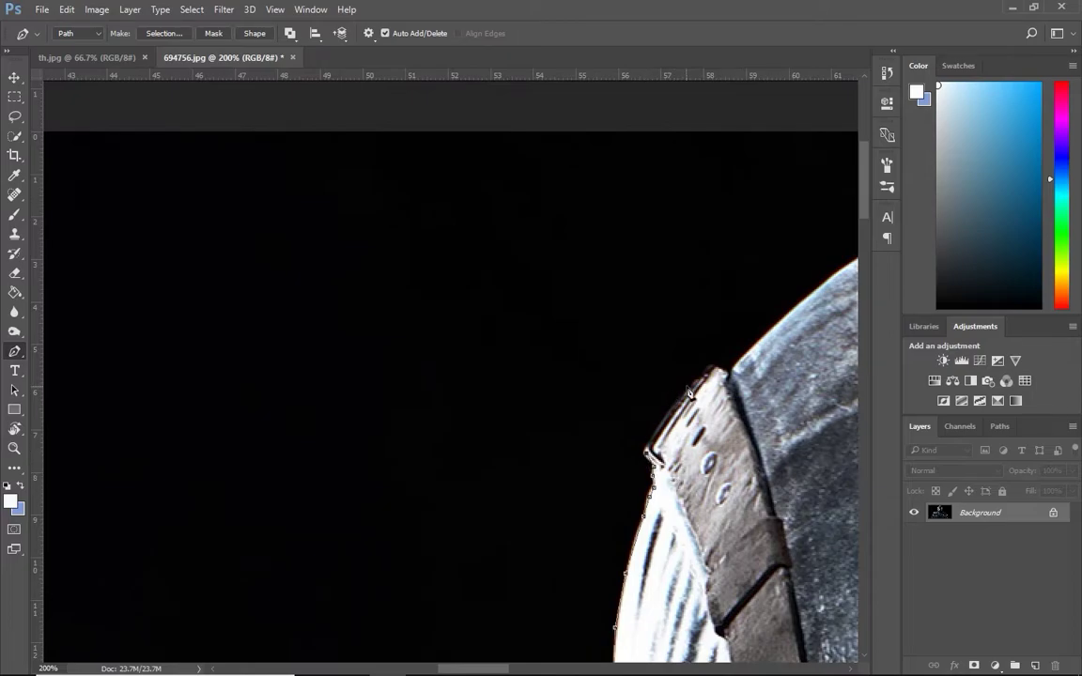
pyautogui.scroll(3, 689, 392)
pyautogui.hscroll(5, 688, 393)
pyautogui.click(665, 351)
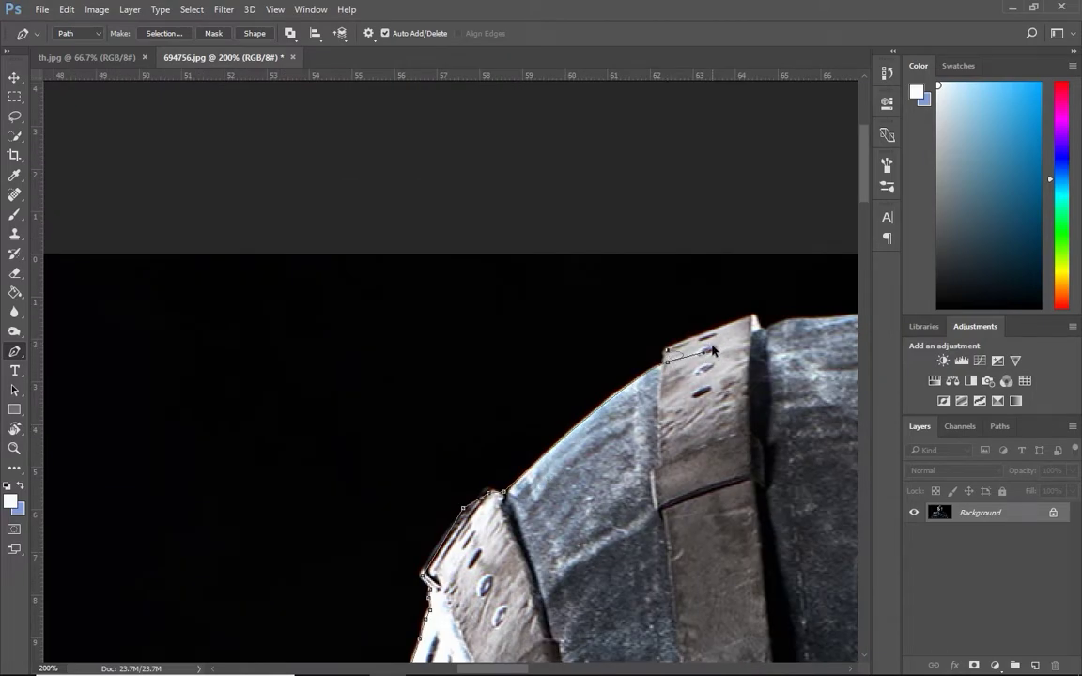
pyautogui.moveTo(665, 351); pyautogui.dragTo(710, 337)
pyautogui.keyDown('alt'); pyautogui.click(662, 362); pyautogui.keyUp('alt')
pyautogui.scroll(2, 648, 377)
pyautogui.hscroll(5, 649, 378)
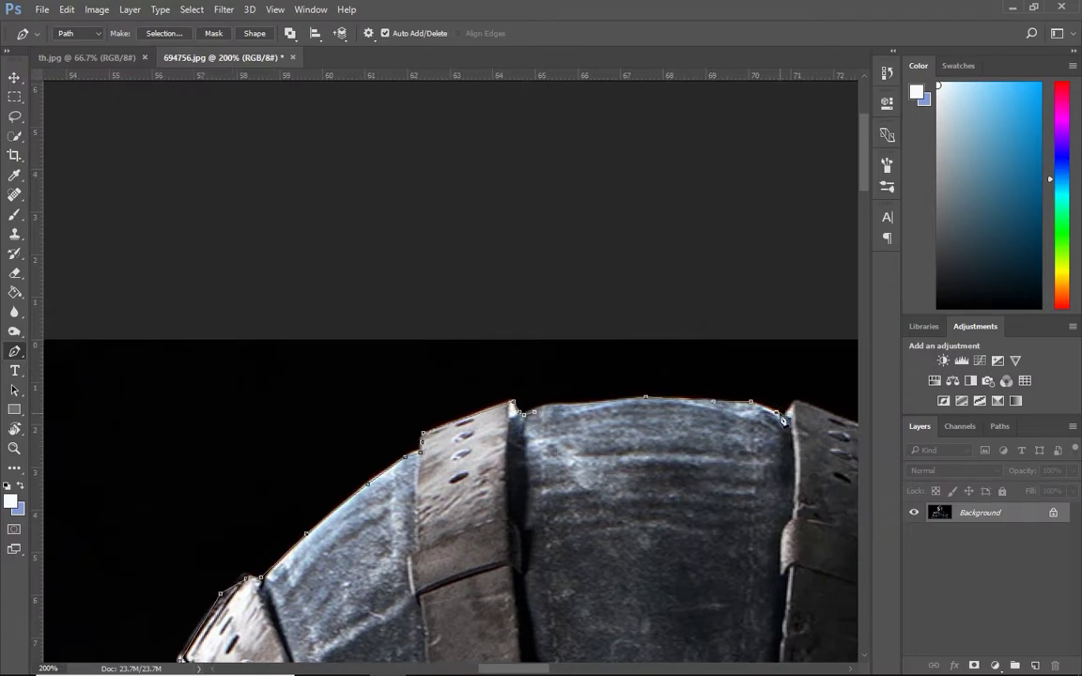
pyautogui.hscroll(6, 782, 420)
# Trace the path along and down the helmet edge to the armour edge.
pyautogui.click(546, 474)
pyautogui.click(591, 510)
pyautogui.click(640, 554)
pyautogui.click(664, 578)
pyautogui.scroll(-2, 620, 577)
pyautogui.hscroll(2, 620, 578)
pyautogui.scroll(-5, 620, 577)
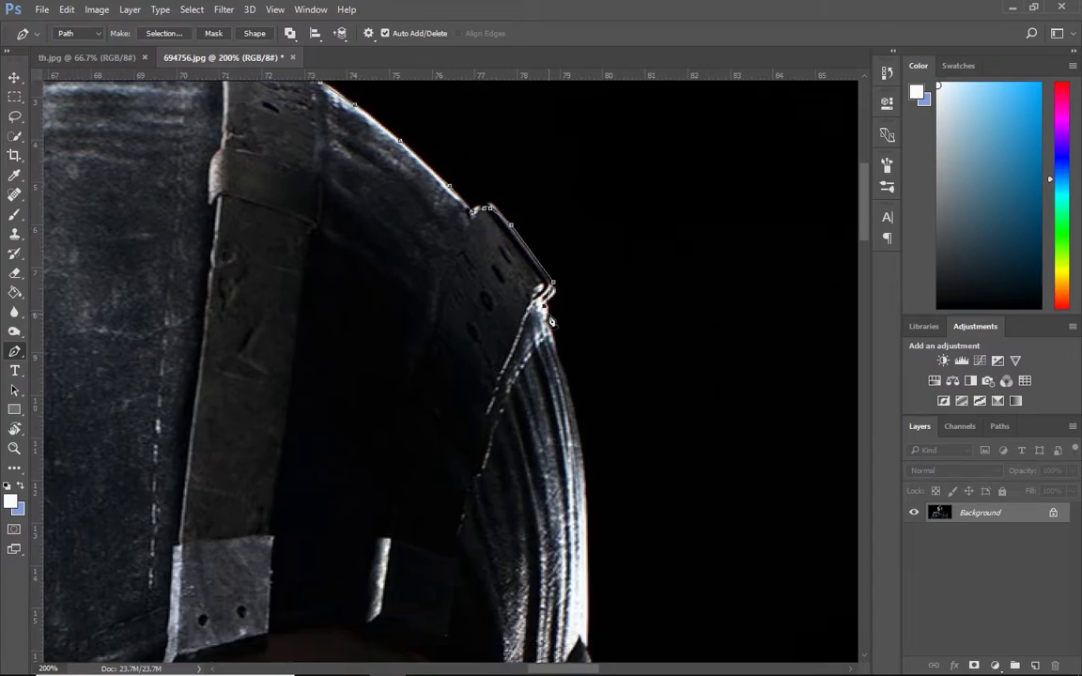
pyautogui.scroll(-5, 601, 526)
pyautogui.click(544, 465)
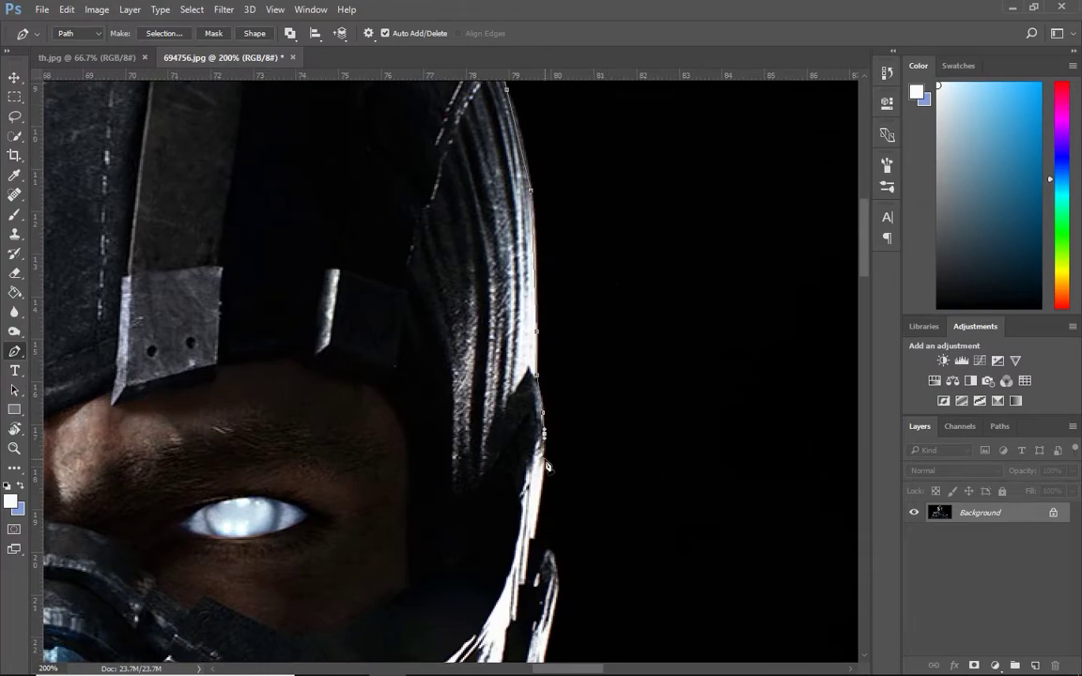
pyautogui.scroll(-5, 563, 525)
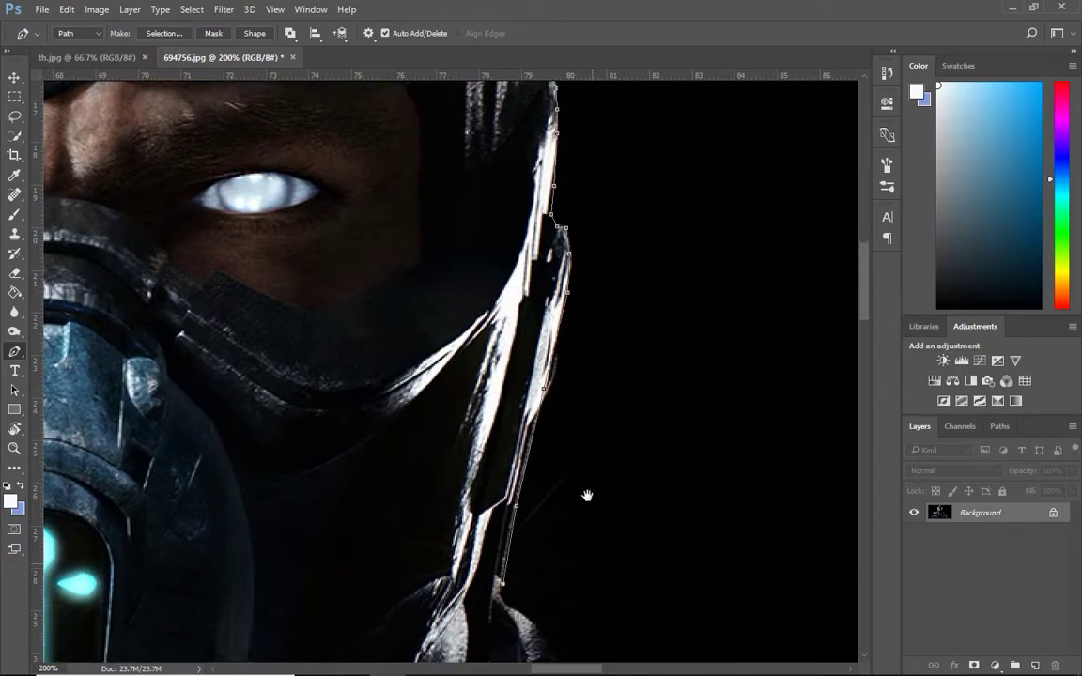
pyautogui.scroll(-5, 572, 498)
pyautogui.click(497, 387)
pyautogui.click(579, 462)
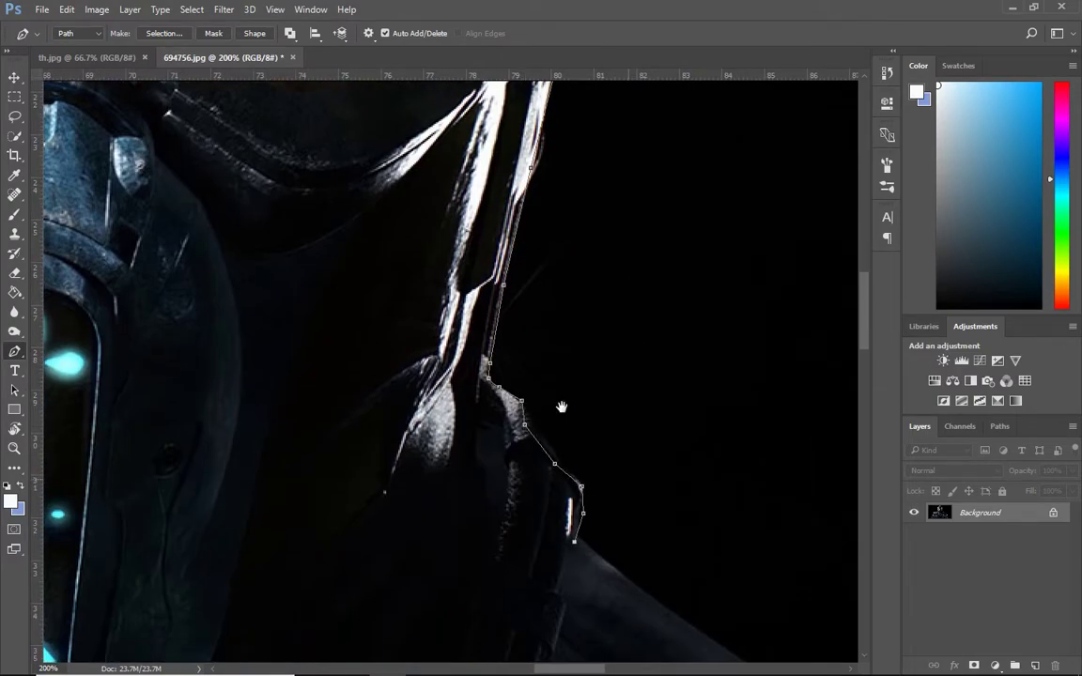
# Trace across the shoulder pad's top and curve the path down the shoulder edge.
pyautogui.moveTo(642, 514); pyautogui.dragTo(282, 441)
pyautogui.moveTo(675, 483); pyautogui.dragTo(427, 371)
pyautogui.click(658, 397)
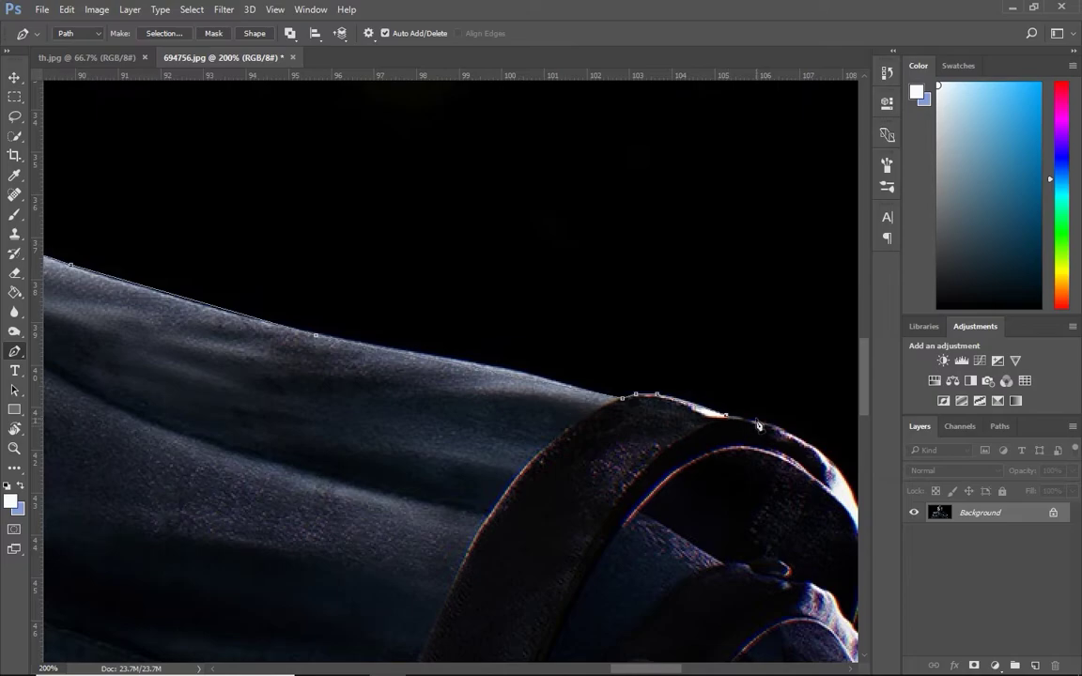
pyautogui.click(725, 417)
pyautogui.moveTo(751, 422); pyautogui.dragTo(413, 221)
pyautogui.click(489, 259)
pyautogui.click(508, 280)
pyautogui.click(528, 446)
pyautogui.click(523, 519)
pyautogui.click(509, 542)
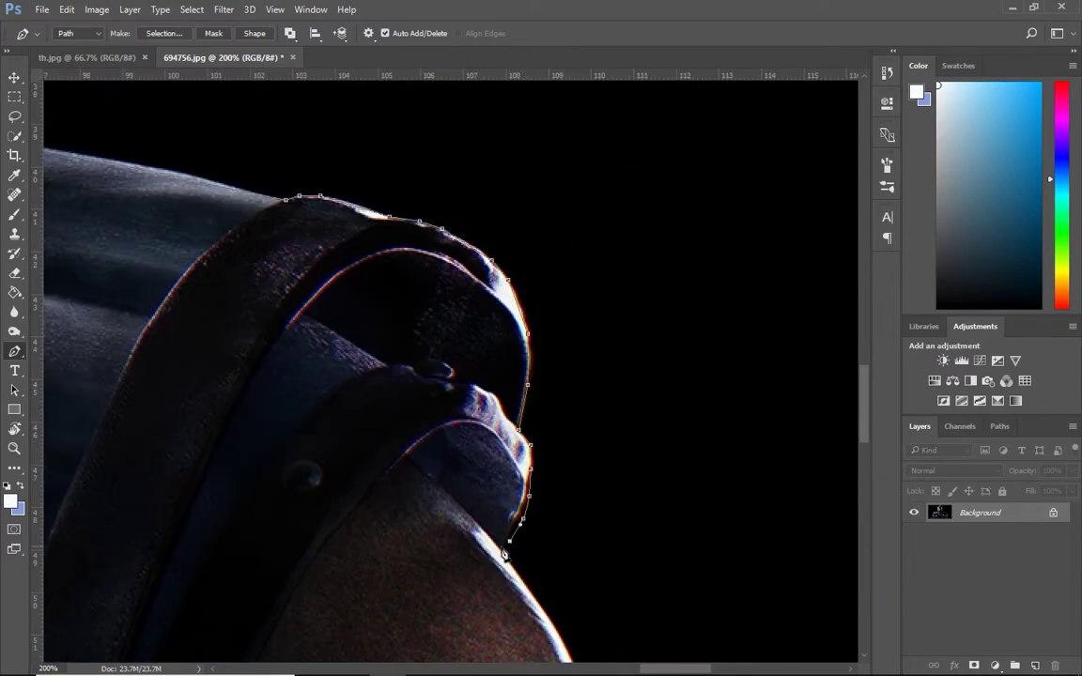
pyautogui.moveTo(509, 542); pyautogui.dragTo(360, 223)
pyautogui.moveTo(431, 354); pyautogui.dragTo(437, 375)
pyautogui.click(444, 414)
pyautogui.click(468, 498)
pyautogui.click(480, 555)
# Continue the path over the armour top, down the helmet profile toward the image bottom.
pyautogui.moveTo(538, 516); pyautogui.dragTo(444, 401)
pyautogui.click(418, 410)
pyautogui.click(441, 391)
pyautogui.click(597, 485)
pyautogui.click(649, 538)
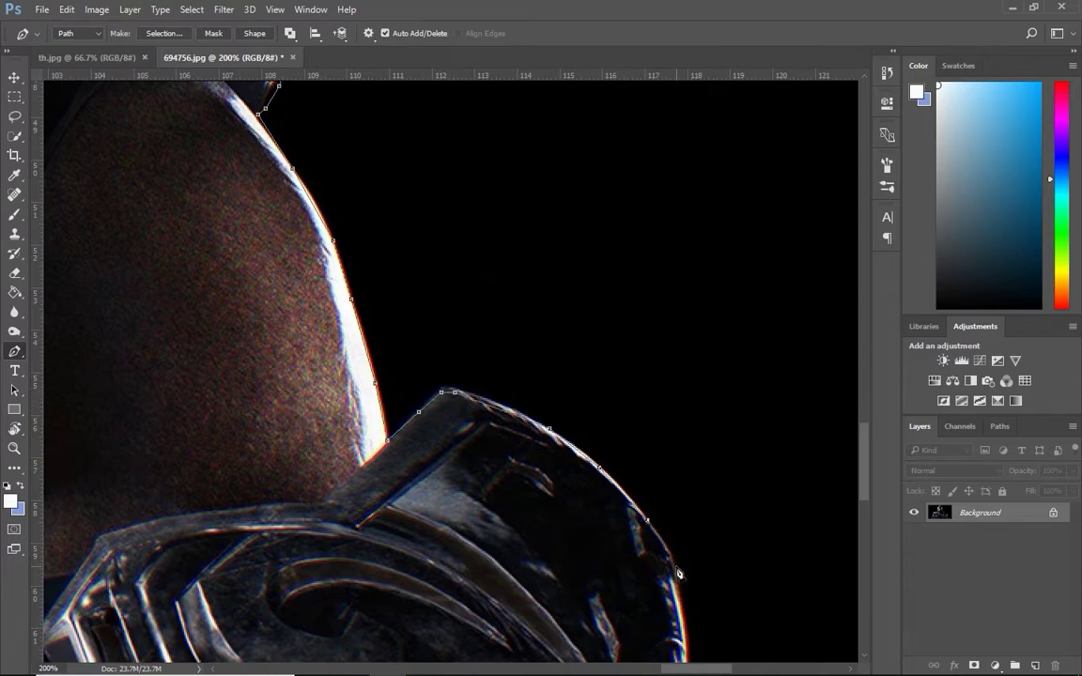
pyautogui.moveTo(649, 538); pyautogui.dragTo(496, 172)
pyautogui.click(529, 254)
pyautogui.click(535, 330)
pyautogui.click(545, 441)
pyautogui.moveTo(566, 512); pyautogui.dragTo(397, 269)
pyautogui.click(421, 299)
pyautogui.click(466, 429)
pyautogui.click(475, 501)
pyautogui.click(470, 566)
pyautogui.moveTo(436, 653); pyautogui.dragTo(479, 455)
# Finish the path at the image bottom, convert it to a selection and fit the view.
pyautogui.hscroll(-10, 394, 460)
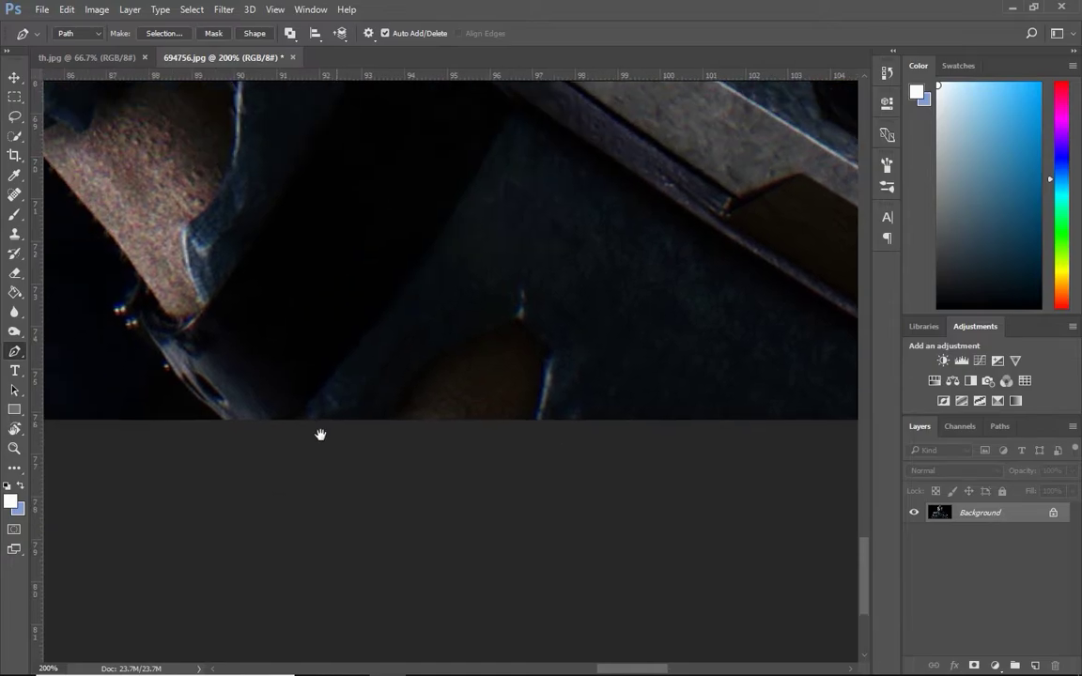
pyautogui.hscroll(-10, 386, 418)
pyautogui.hscroll(-10, 520, 400)
pyautogui.hscroll(-5, 563, 470)
pyautogui.click(430, 518)
pyautogui.hotkey('ctrl', 'Return')
pyautogui.hotkey('ctrl', '0')
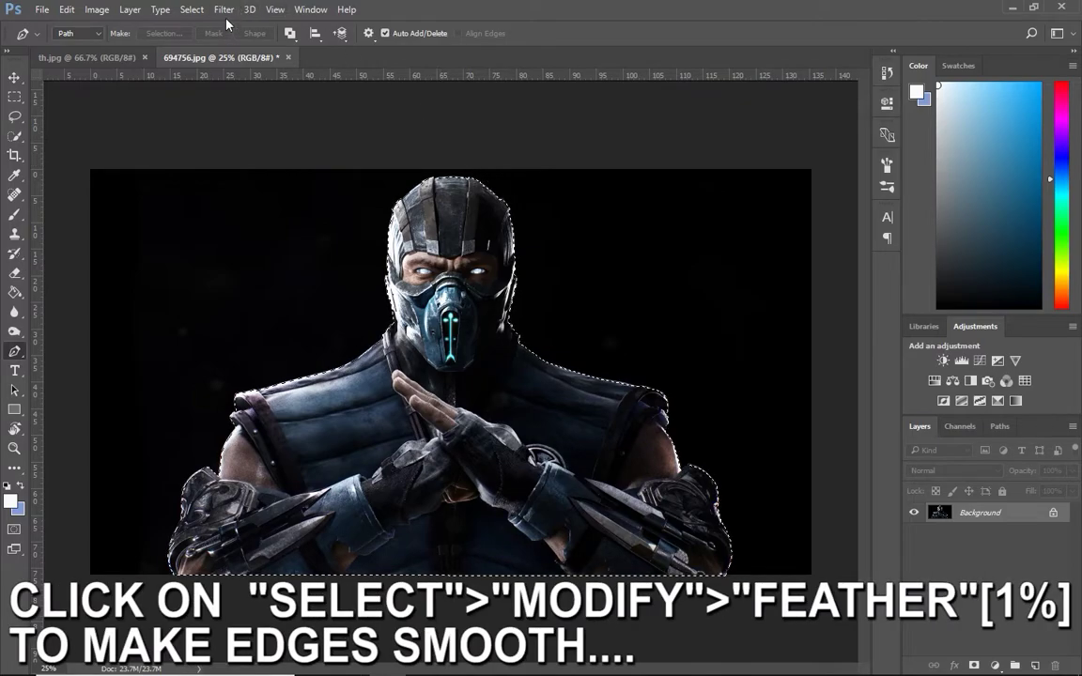
# Feather the character selection by 1 pixel.
pyautogui.click(191, 10)
pyautogui.moveTo(245, 203)
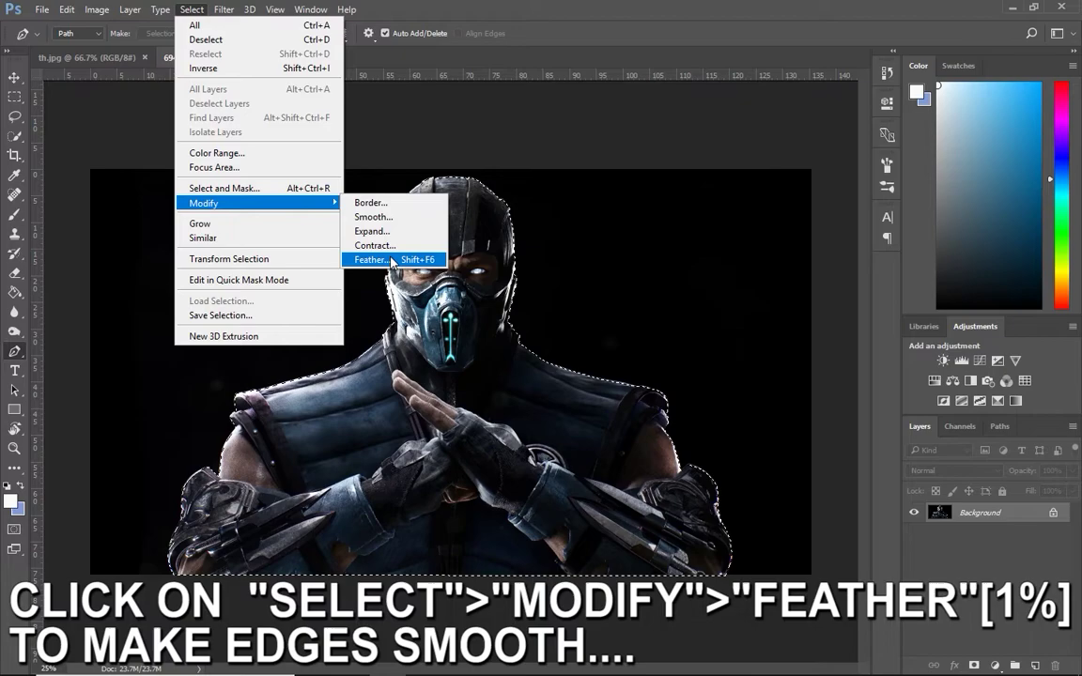
pyautogui.click(372, 259)
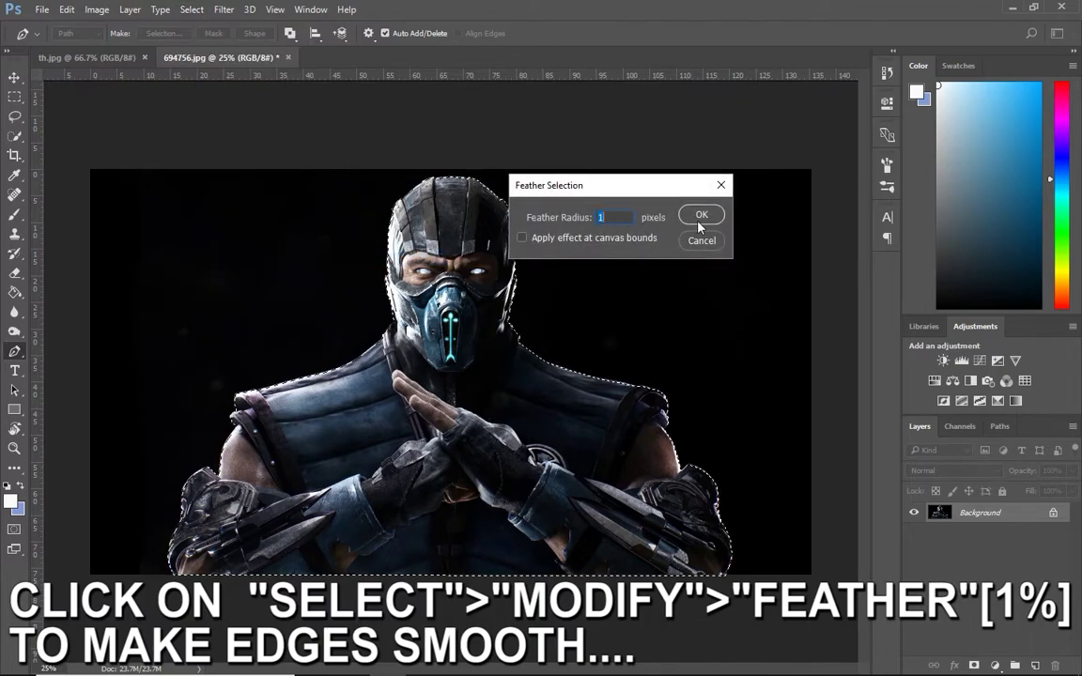
pyautogui.click(699, 221)
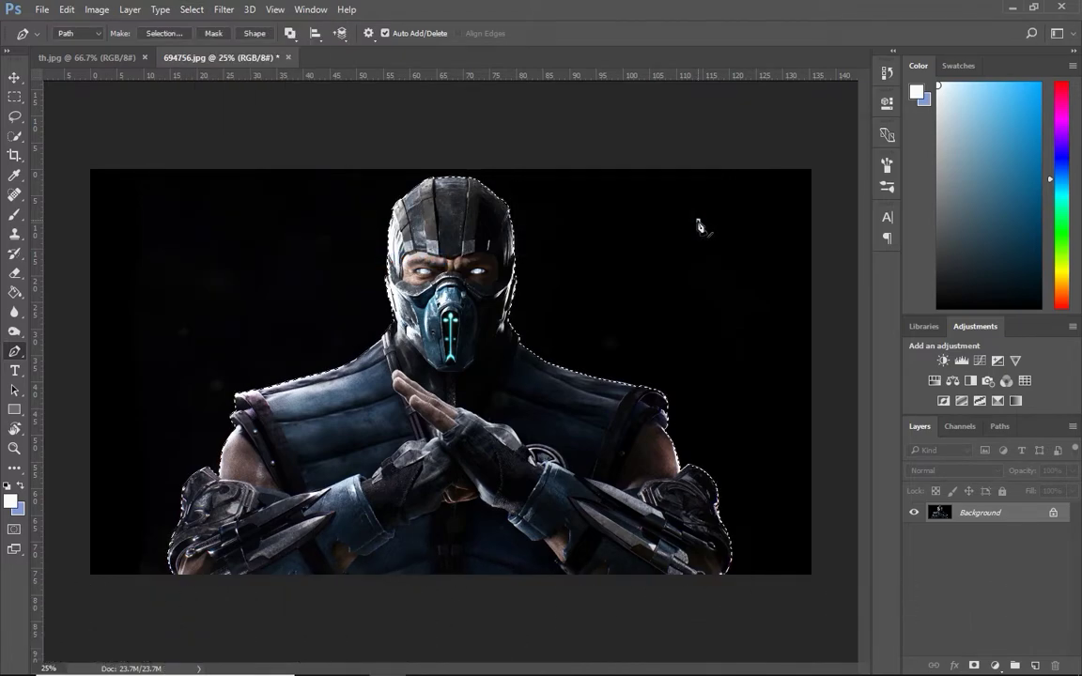
# Add a layer mask to hide the black background, undoing the extra vector mask.
pyautogui.click(15, 78)
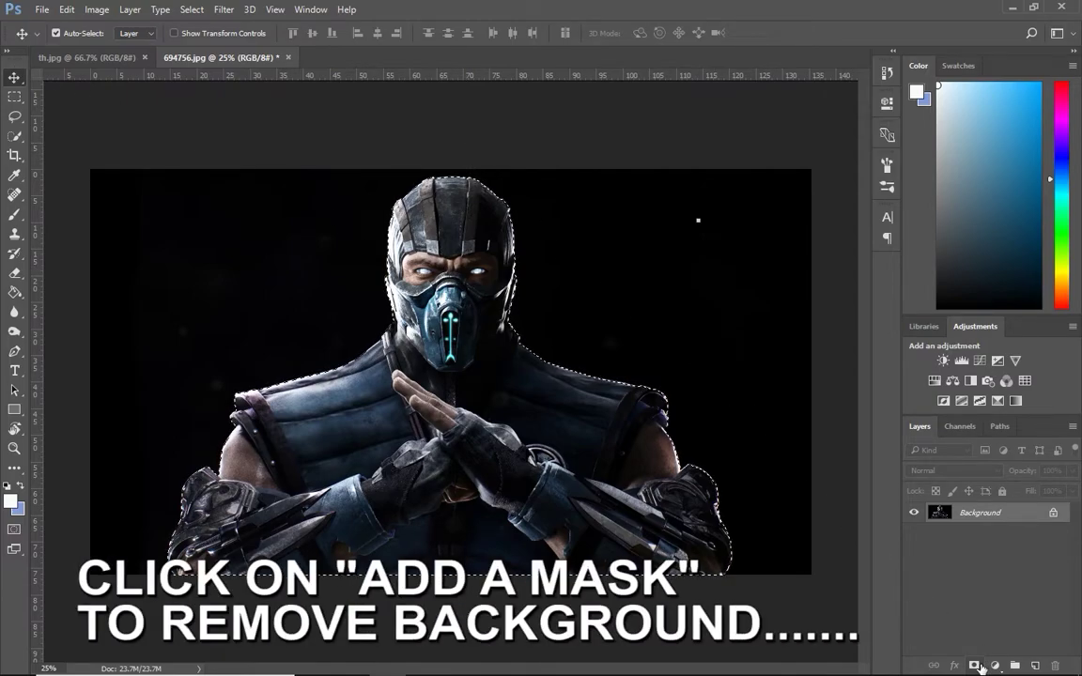
pyautogui.click(977, 666)
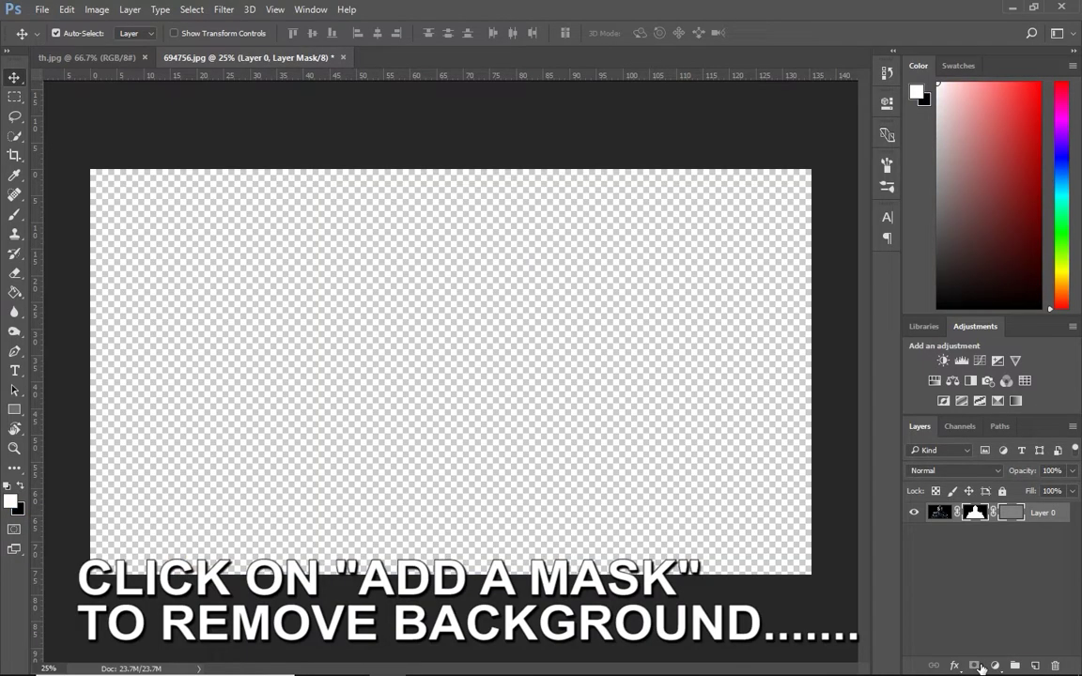
pyautogui.hotkey('ctrl', 'z')
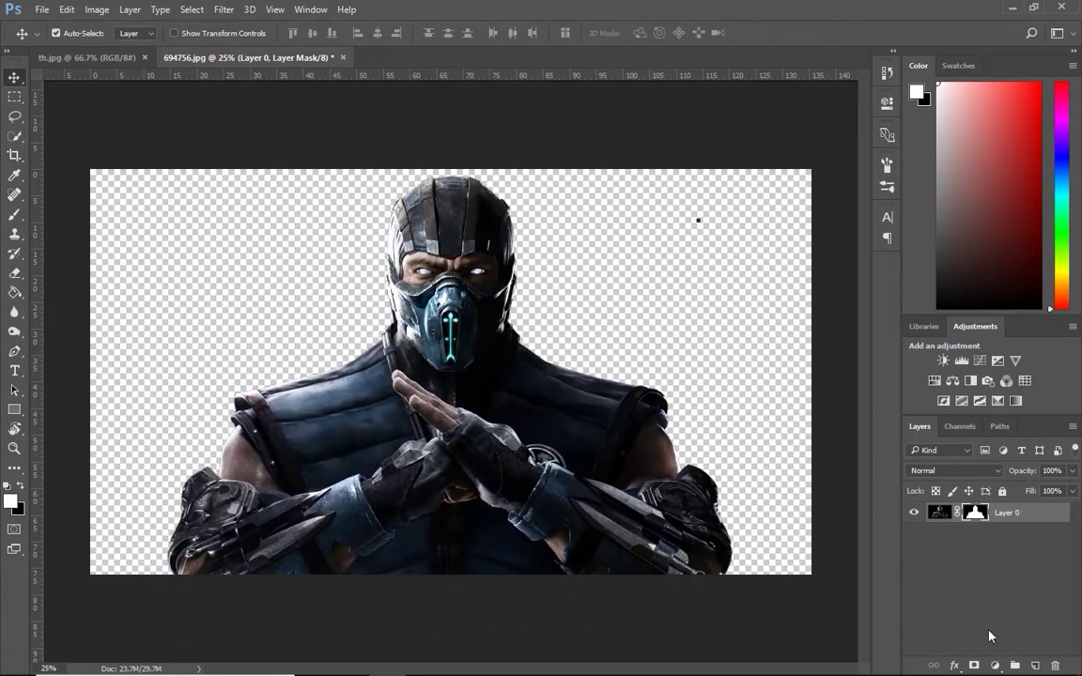
pyautogui.click(817, 288)
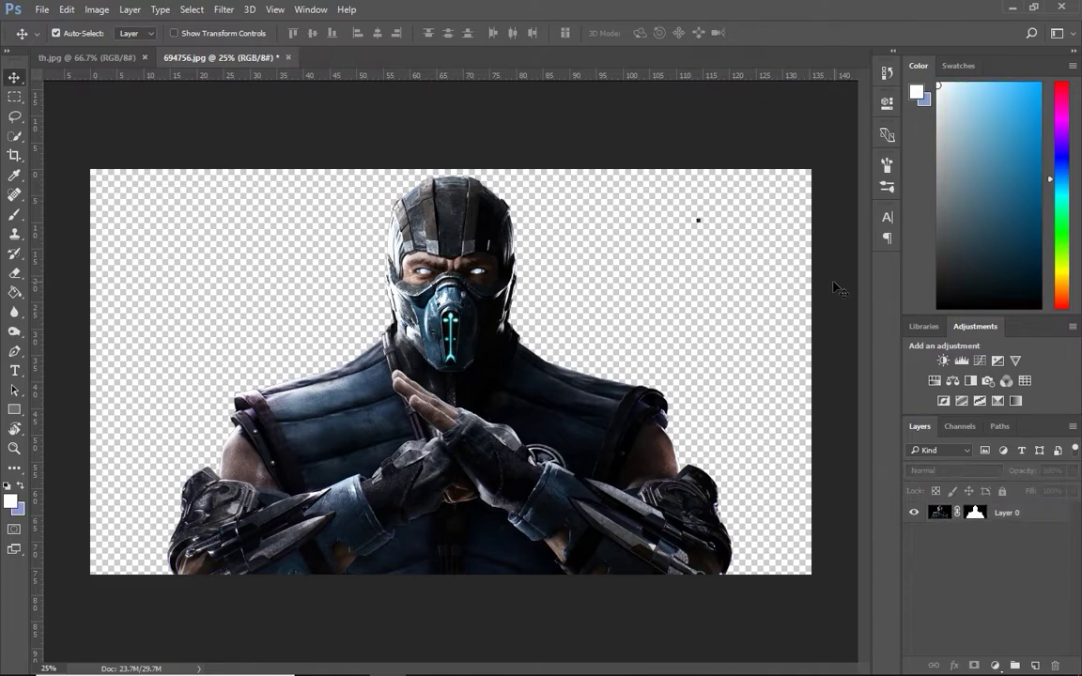
pyautogui.moveTo(436, 309); pyautogui.dragTo(402, 376)
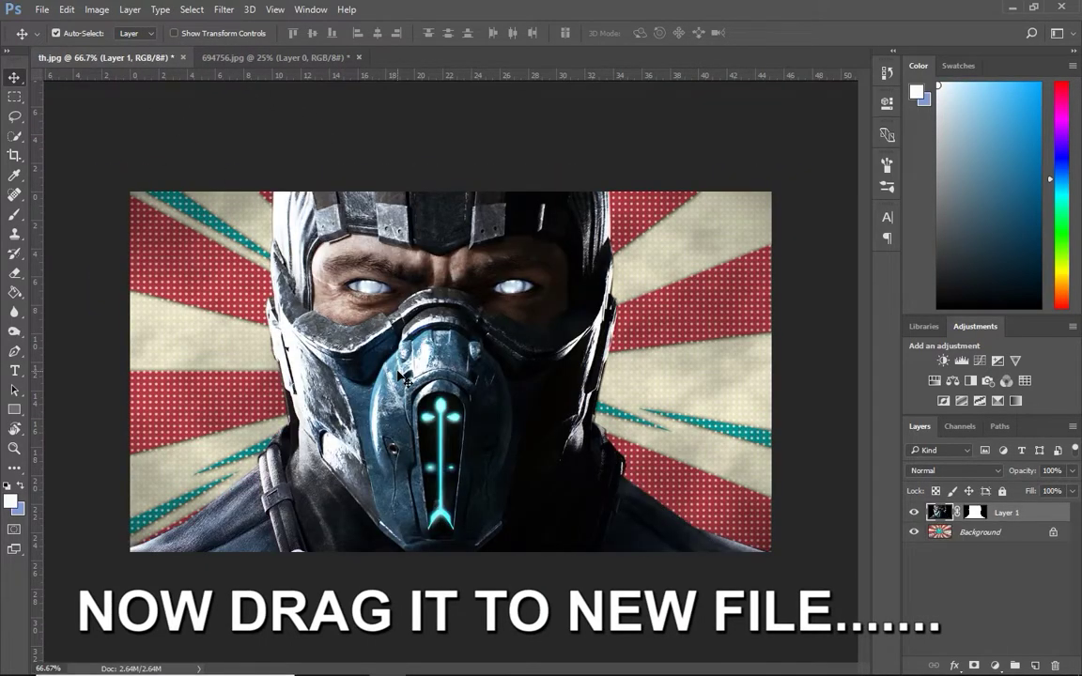
# Scale the character to about 31% and position it at the lower left of the sunburst.
pyautogui.hotkey('ctrl', '-')
pyautogui.hotkey('ctrl', 't')
pyautogui.hotkey('ctrl', '-')
pyautogui.hotkey('ctrl', '-')
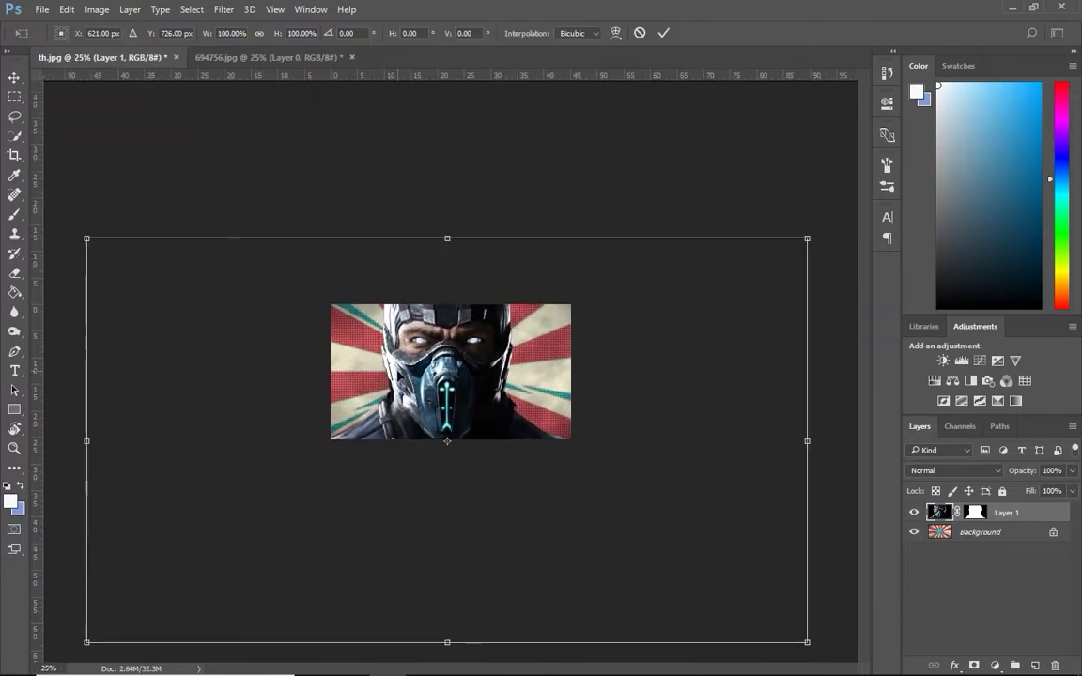
pyautogui.moveTo(87, 238); pyautogui.dragTo(600, 527)
pyautogui.moveTo(657, 564); pyautogui.dragTo(368, 359)
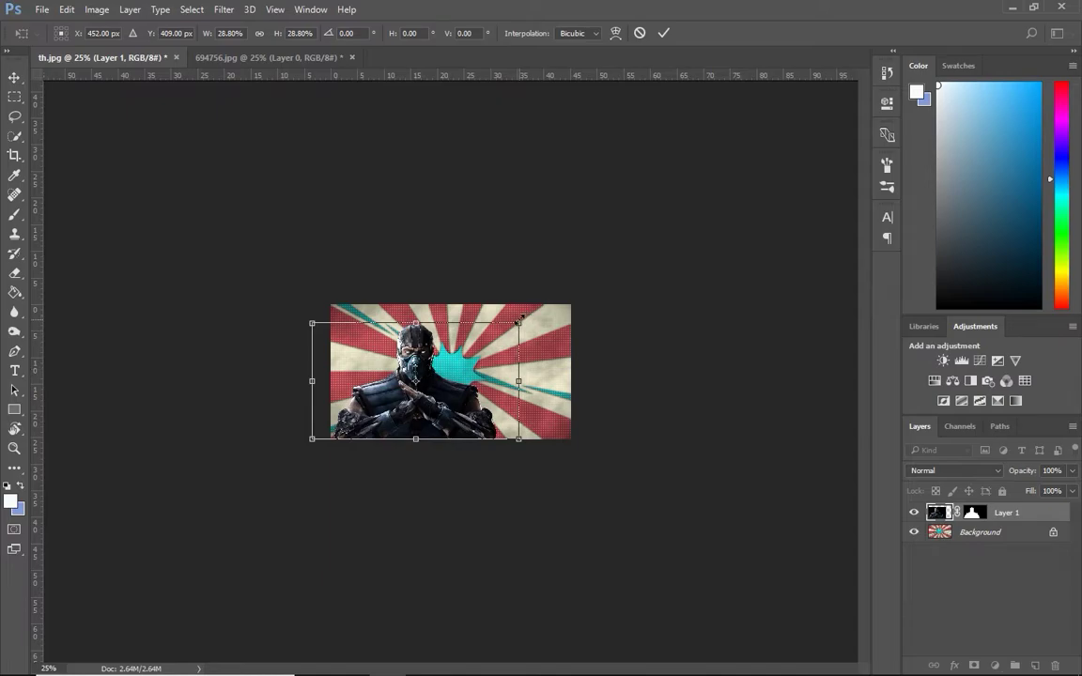
pyautogui.moveTo(521, 320); pyautogui.dragTo(535, 312)
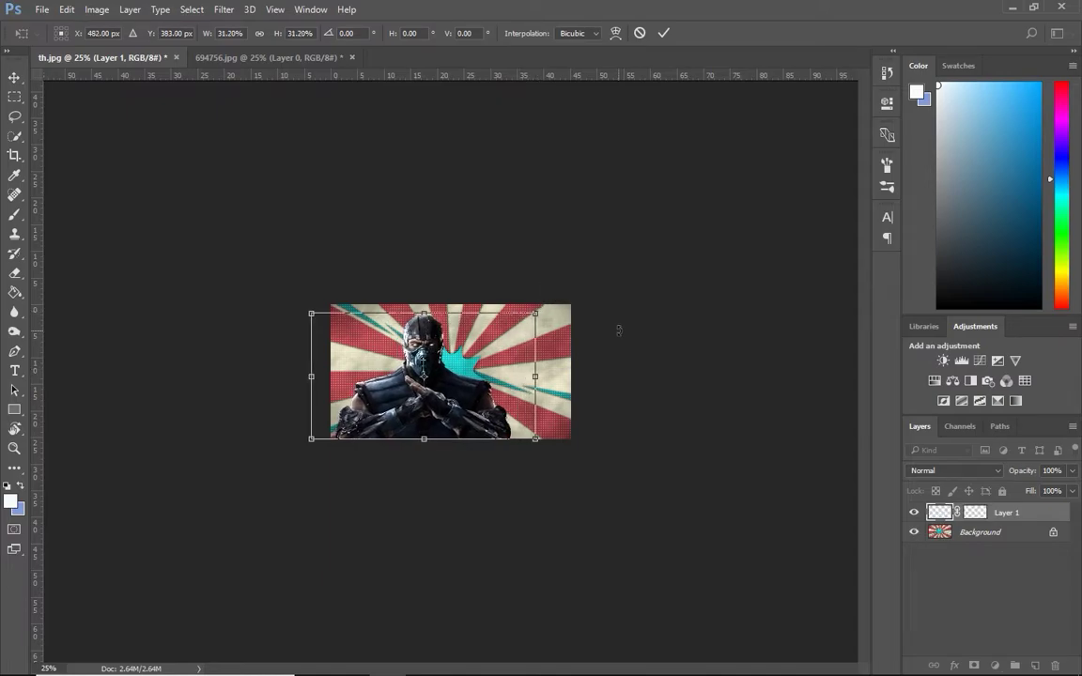
pyautogui.press('Return')
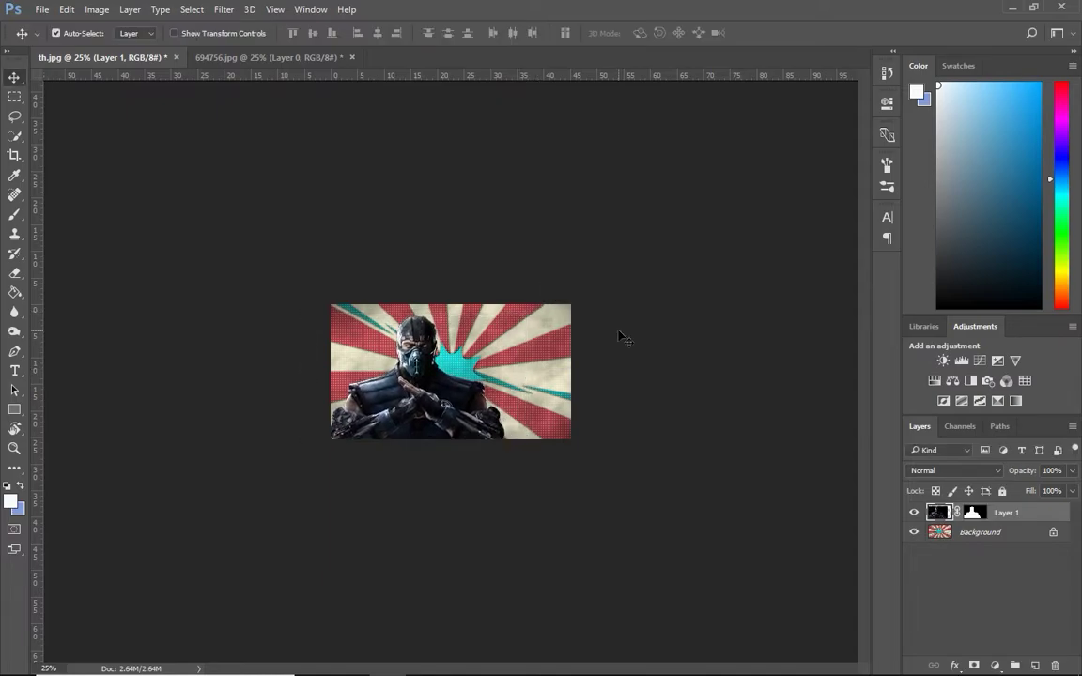
pyautogui.hotkey('ctrl', '+')
pyautogui.hotkey('ctrl', '+')
pyautogui.hotkey('ctrl', '+')
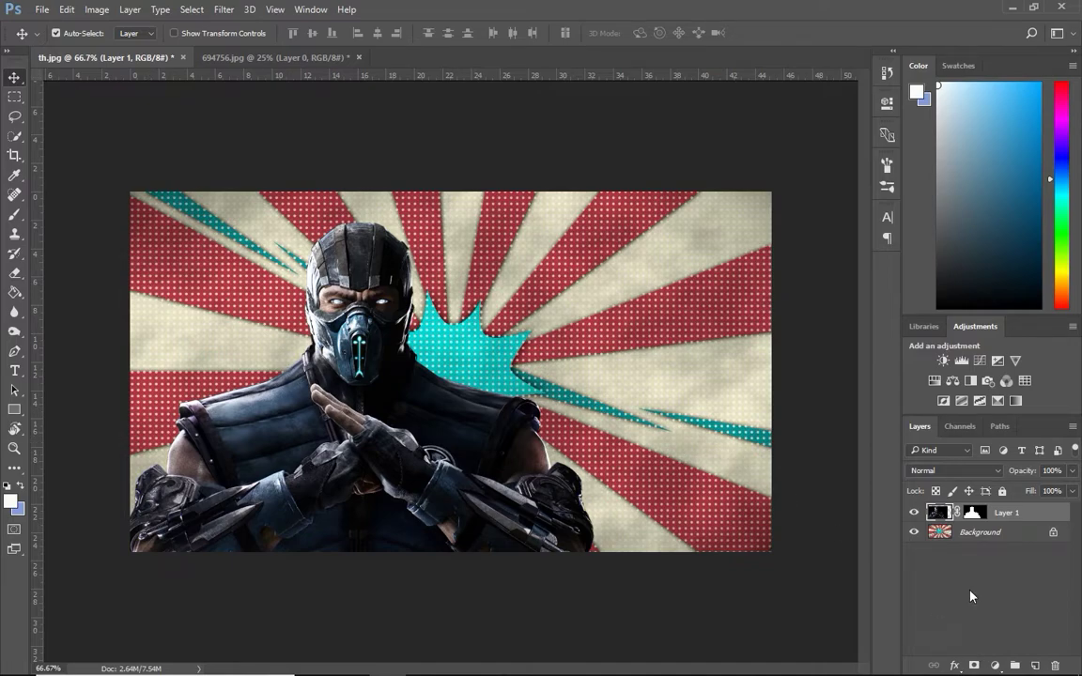
pyautogui.rightClick(1009, 513)
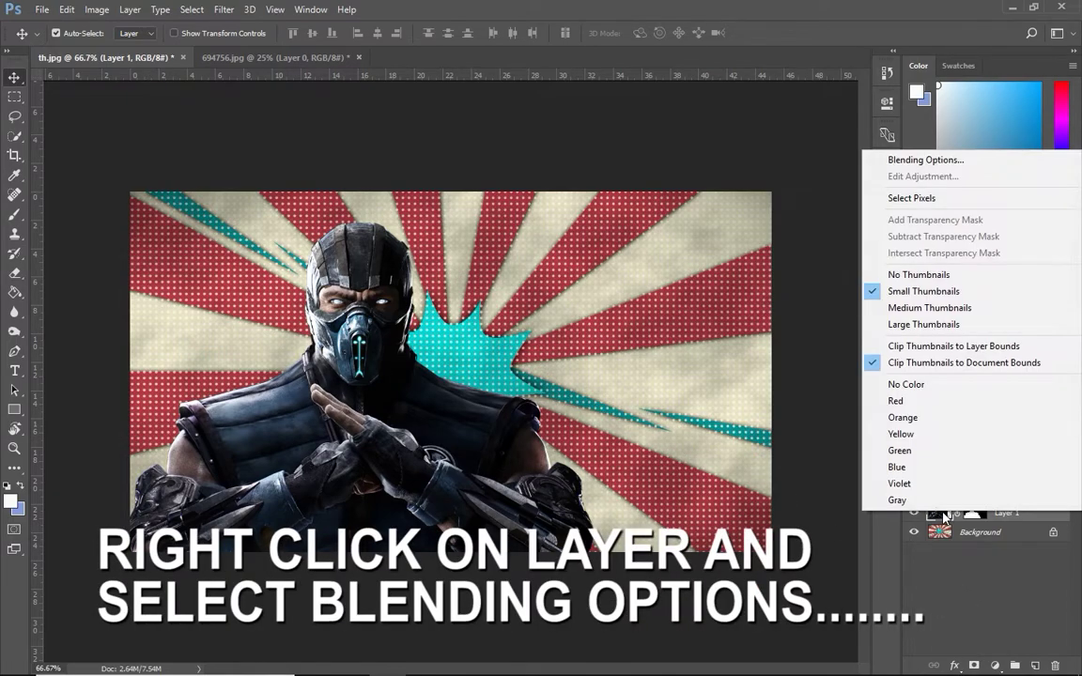
# In Blending Options, add a 10 px white Outer Glow and enable Drop Shadow.
pyautogui.click(920, 162)
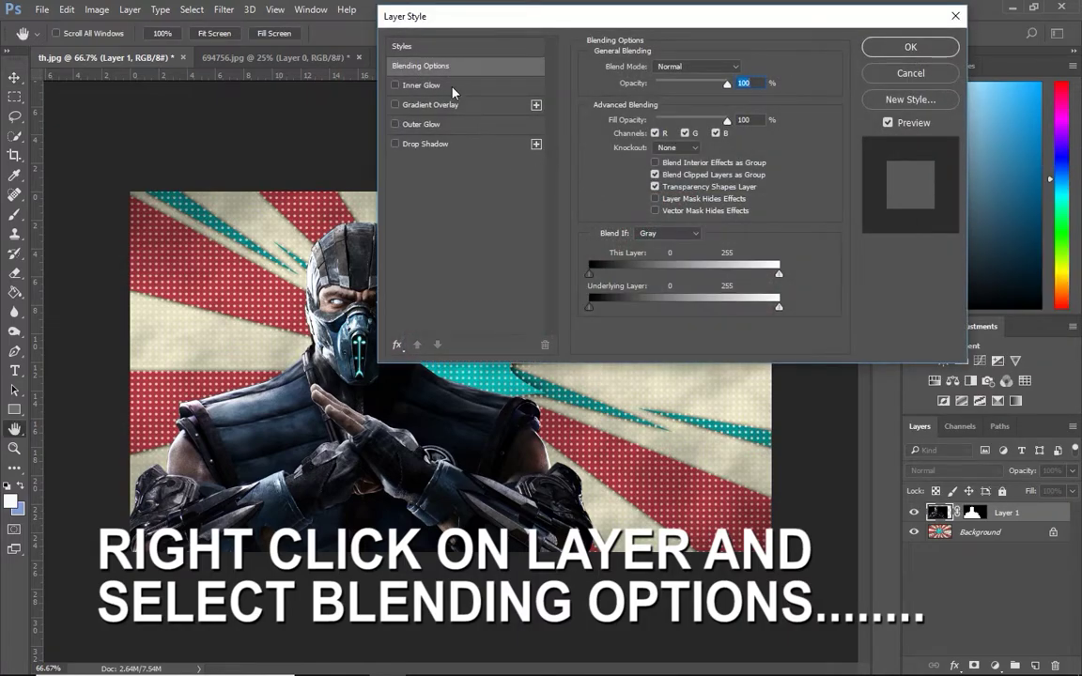
pyautogui.moveTo(482, 19); pyautogui.dragTo(668, 14)
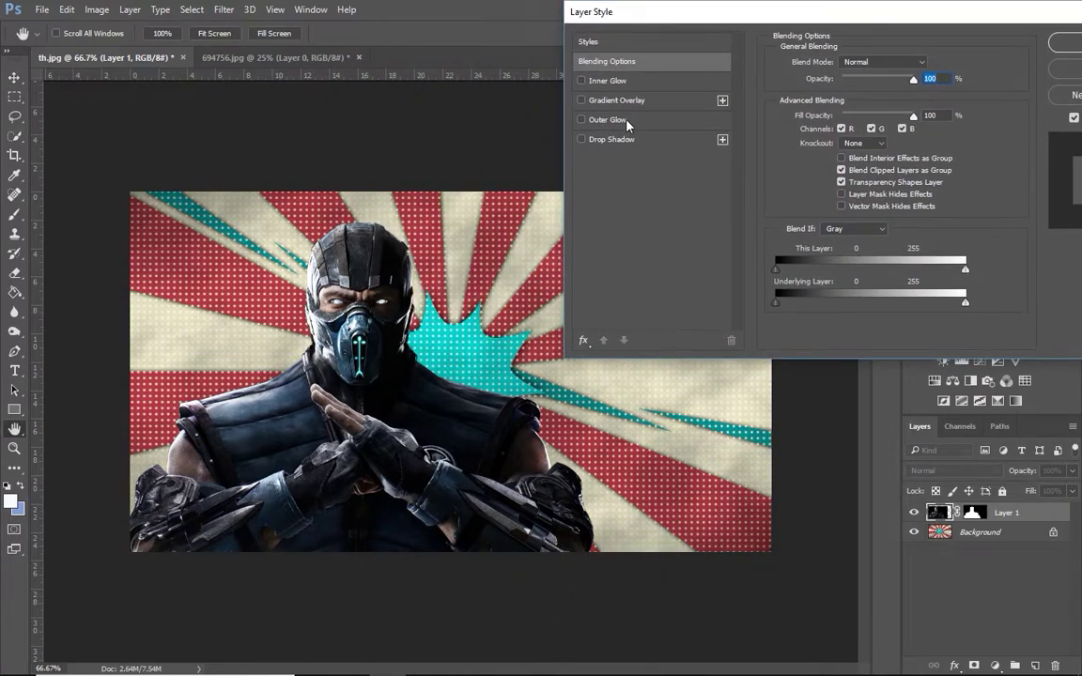
pyautogui.click(604, 120)
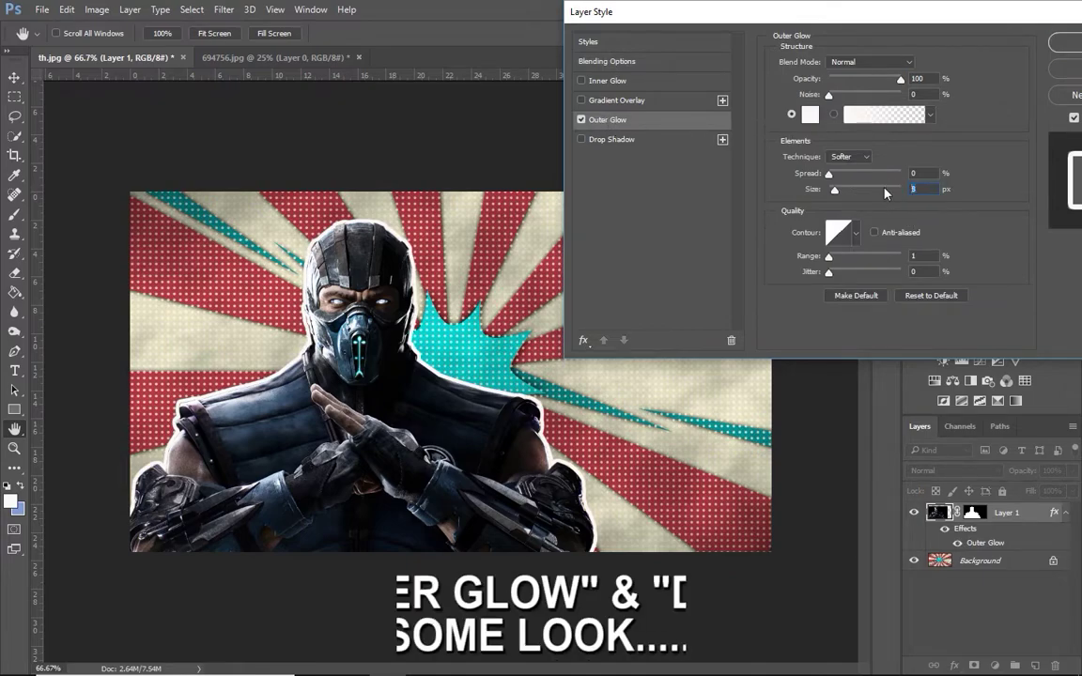
pyautogui.press('Up')
pyautogui.press('Up')
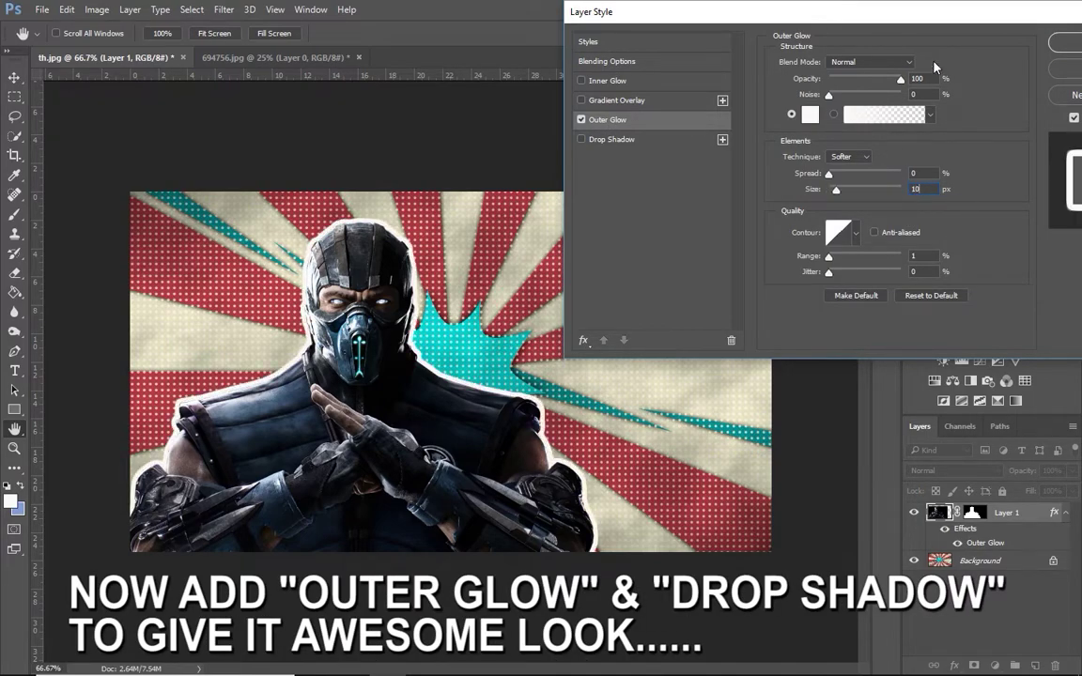
pyautogui.click(593, 143)
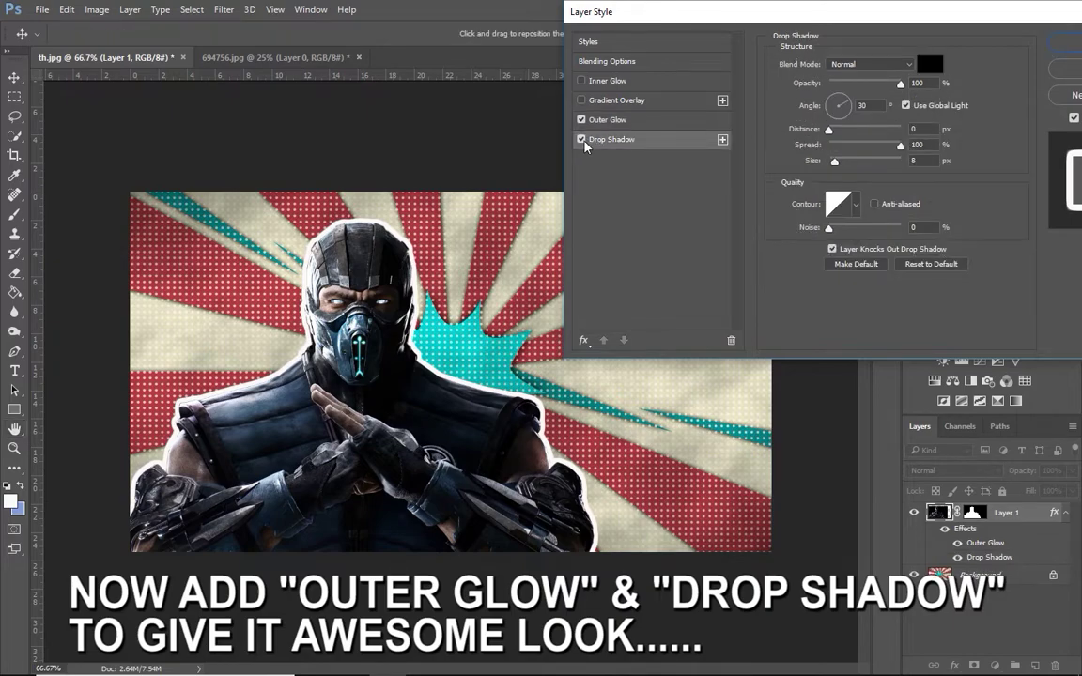
# Set the Drop Shadow to angle 90°, distance 0, spread 100%, size 17 px, and apply.
pyautogui.moveTo(900, 147)
pyautogui.mouseDown()
pyautogui.moveTo(828, 146)
pyautogui.moveTo(846, 130)
pyautogui.moveTo(925, 153)
pyautogui.mouseUp()
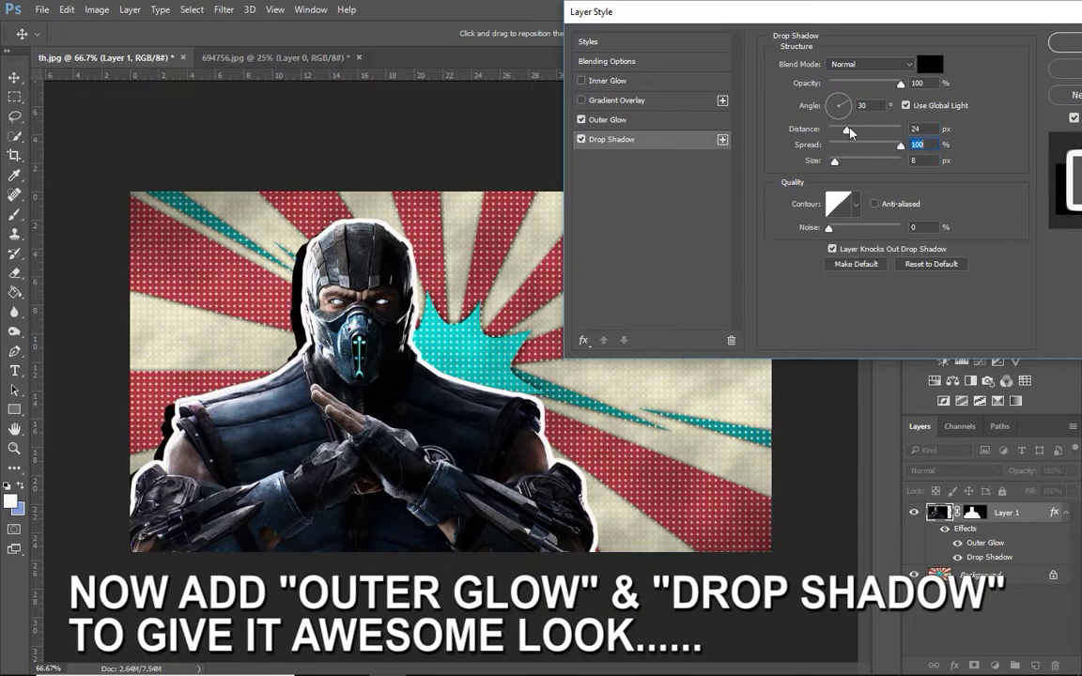
pyautogui.click(843, 101)
pyautogui.moveTo(843, 105); pyautogui.dragTo(839, 93)
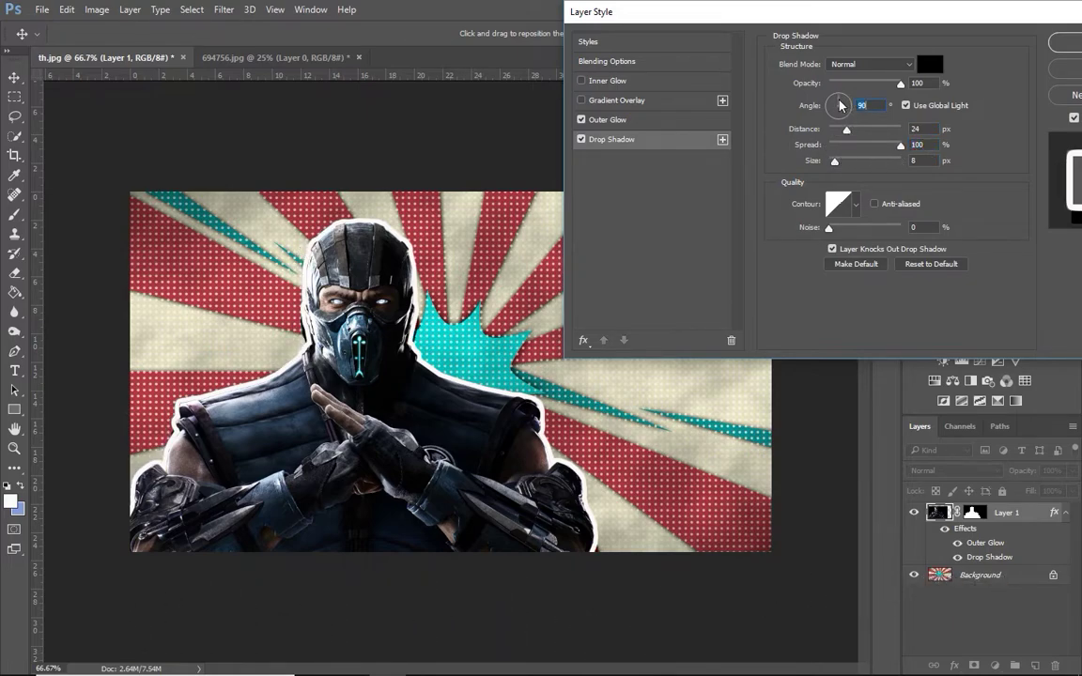
pyautogui.moveTo(834, 162); pyautogui.dragTo(840, 167)
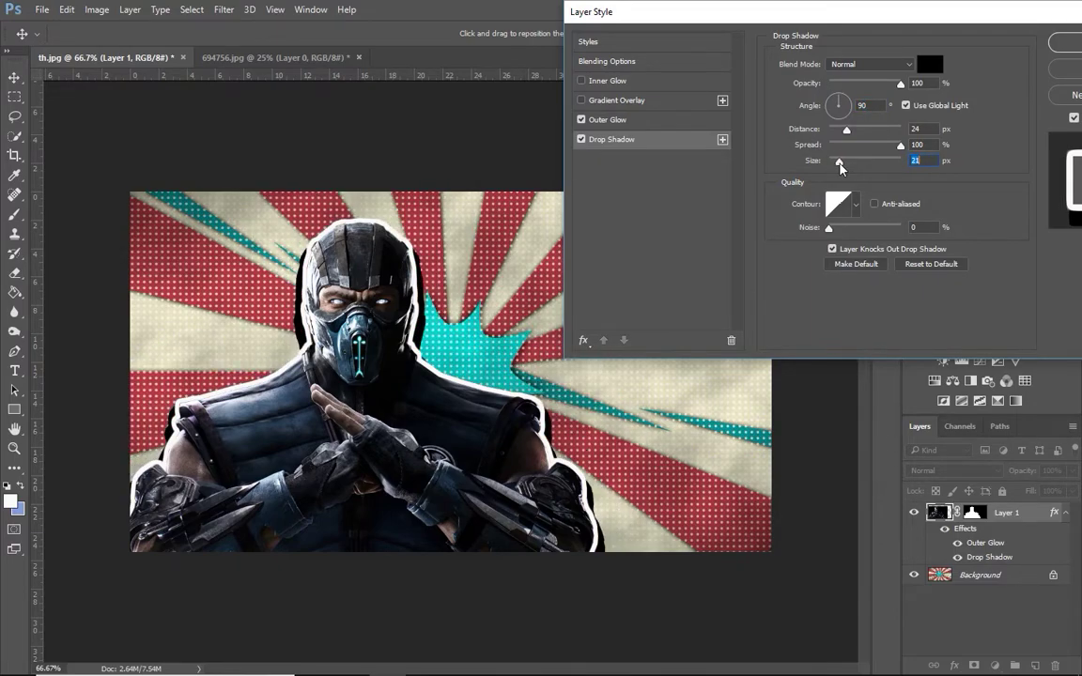
pyautogui.moveTo(805, 132); pyautogui.dragTo(763, 130)
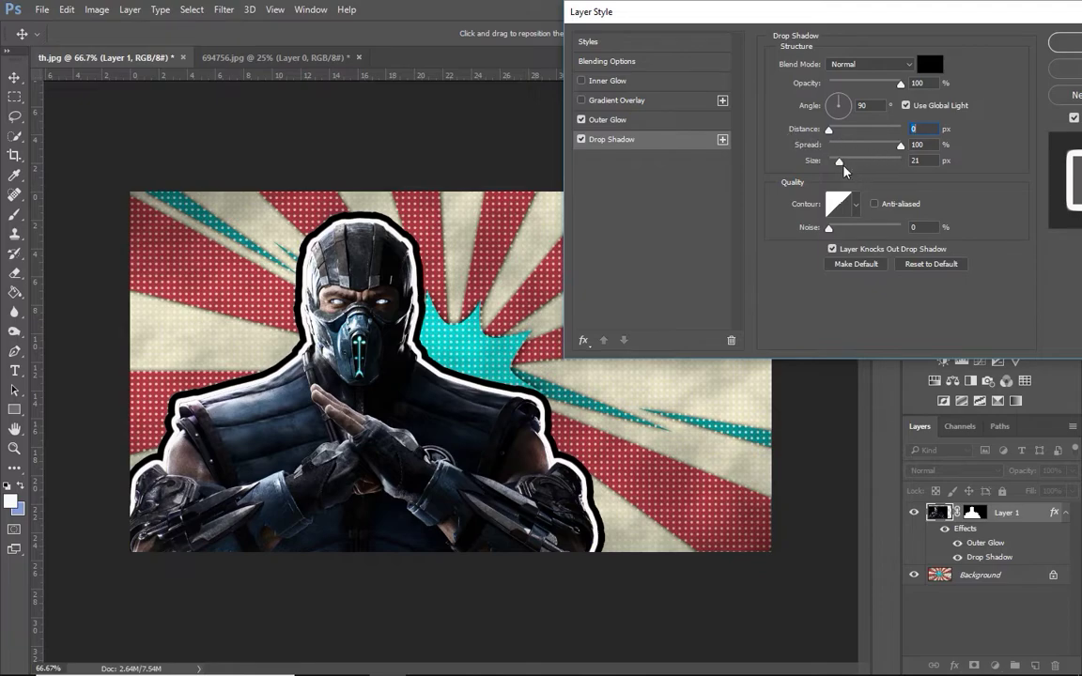
pyautogui.doubleClick(916, 161)
pyautogui.write('15')
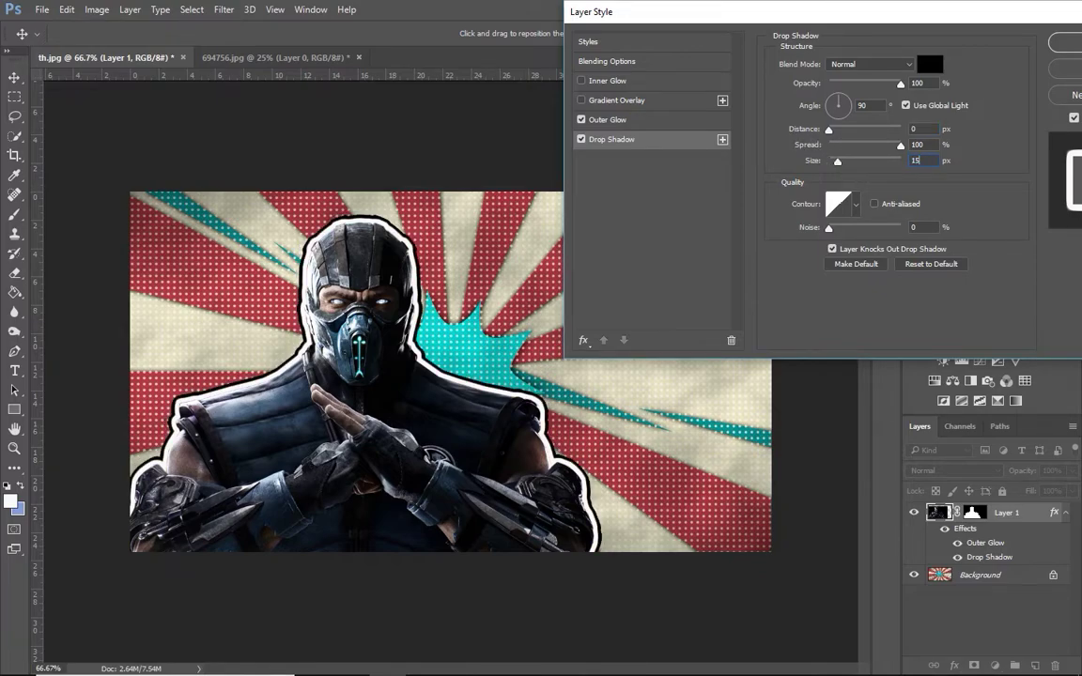
pyautogui.press('Up')
pyautogui.press('Up')
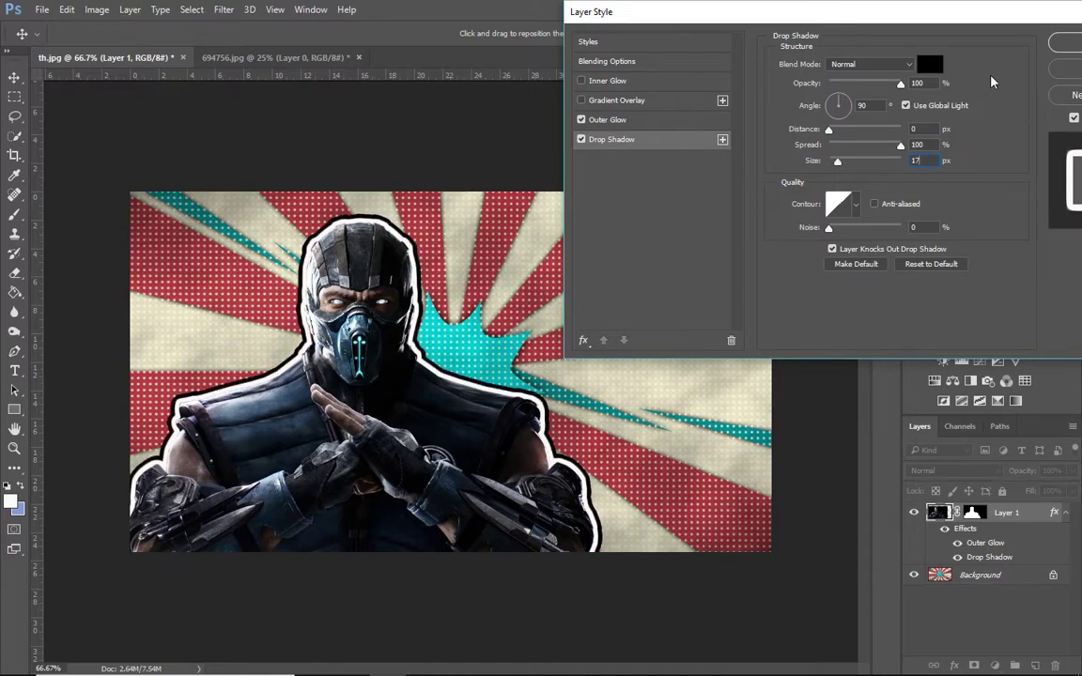
pyautogui.click(1063, 42)
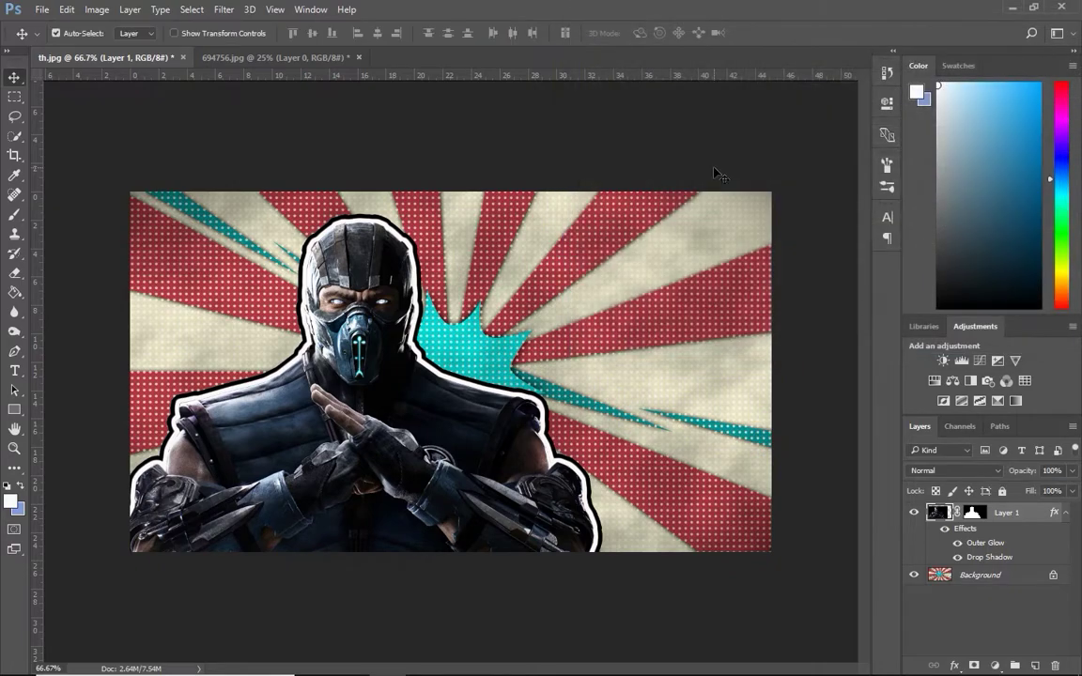
# Start a title text box and preview the Long Shot font, then cancel the edit.
pyautogui.click(774, 298)
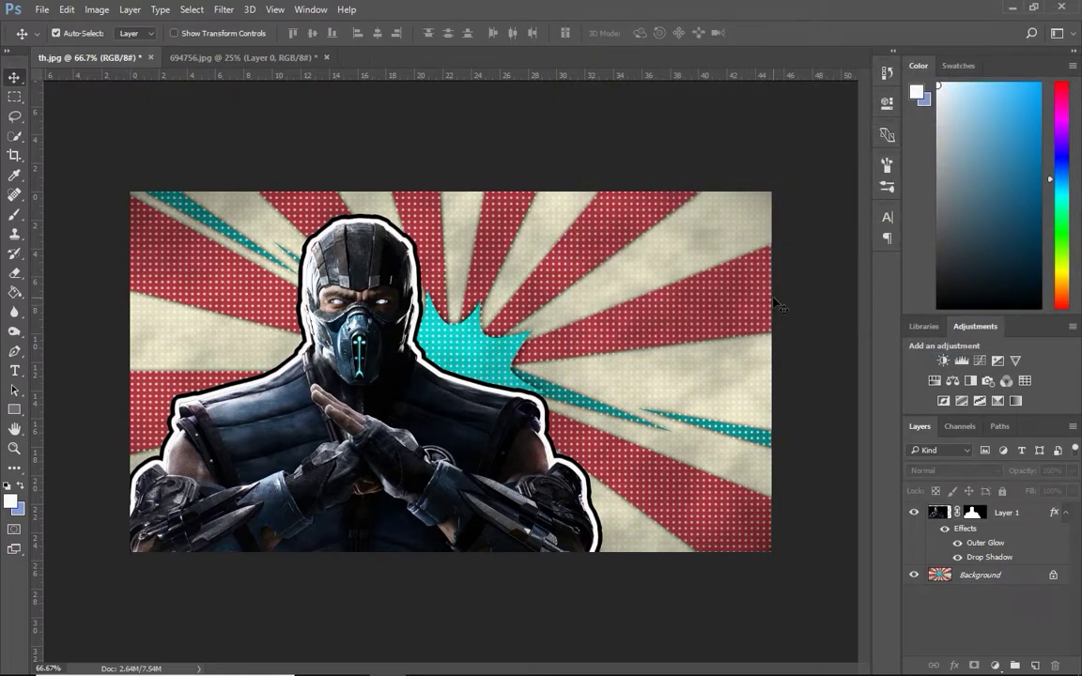
pyautogui.click(14, 371)
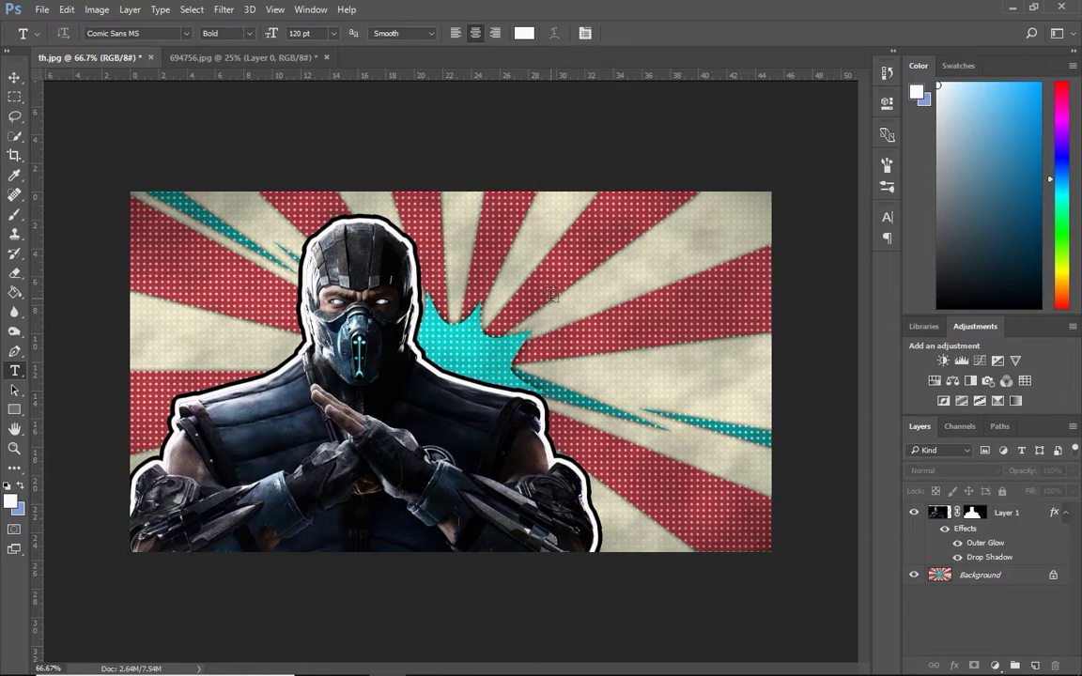
pyautogui.click(646, 295)
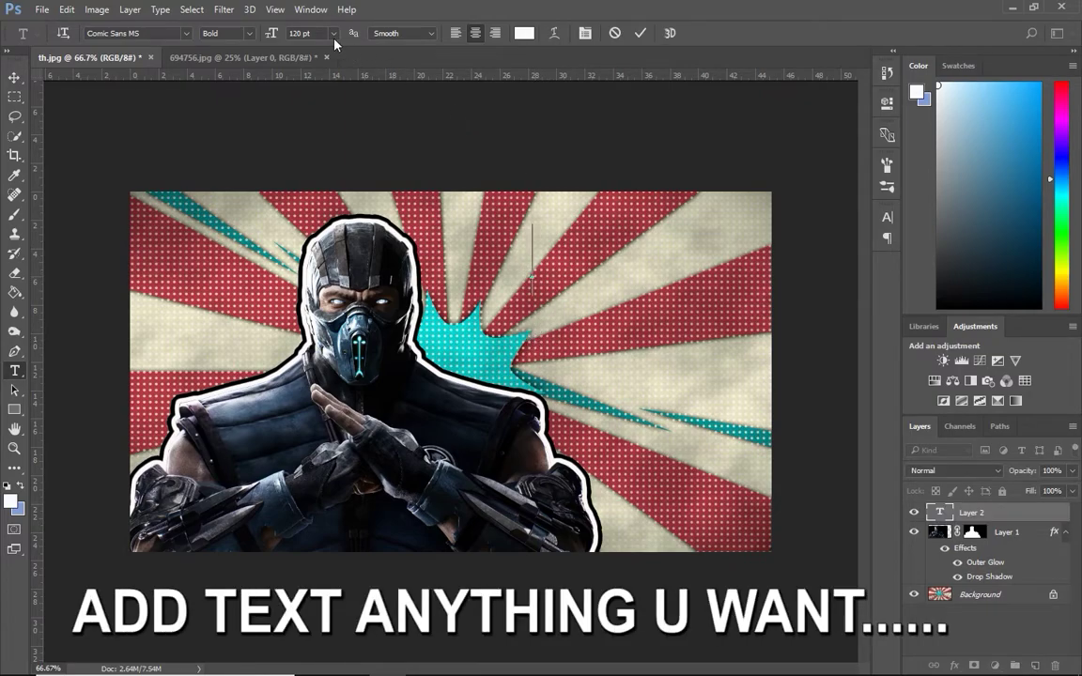
pyautogui.click(185, 34)
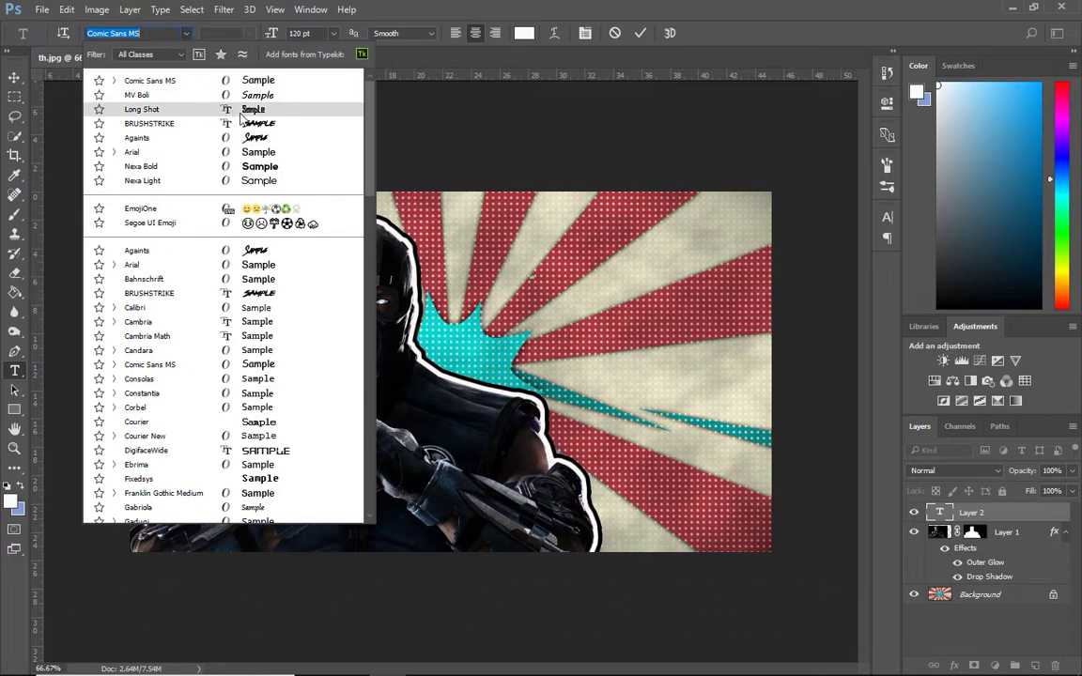
pyautogui.click(242, 110)
pyautogui.press('Escape')
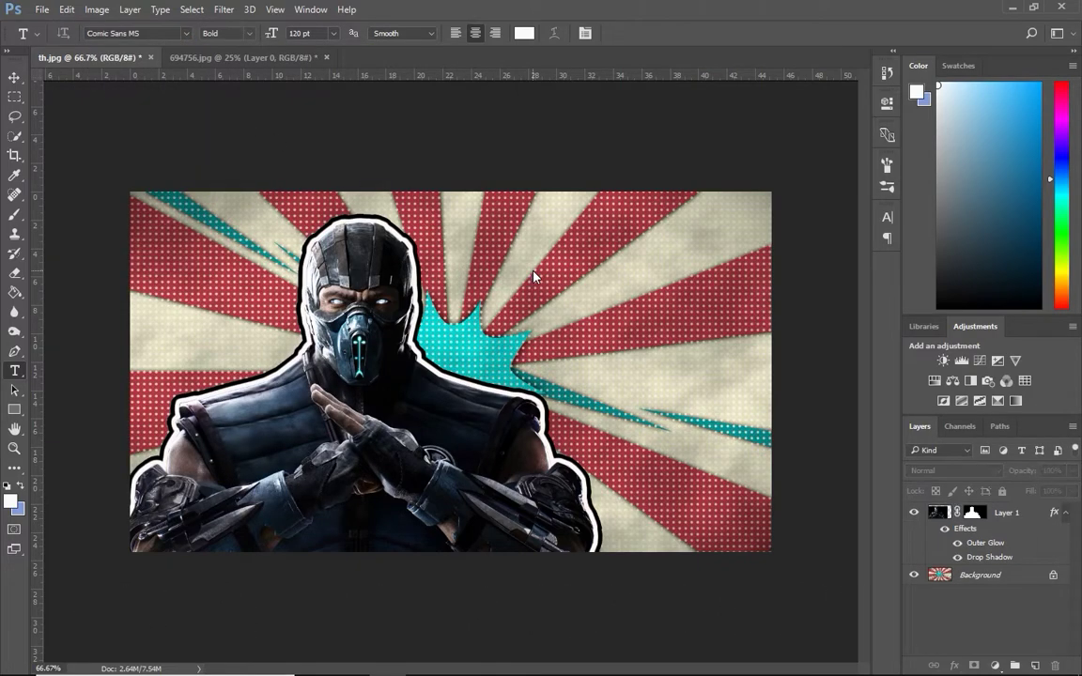
# Type 'HOW TO MAKE THUMBNAIL' above the character in Comic Sans MS Bold 120 pt and commit.
pyautogui.click(506, 267)
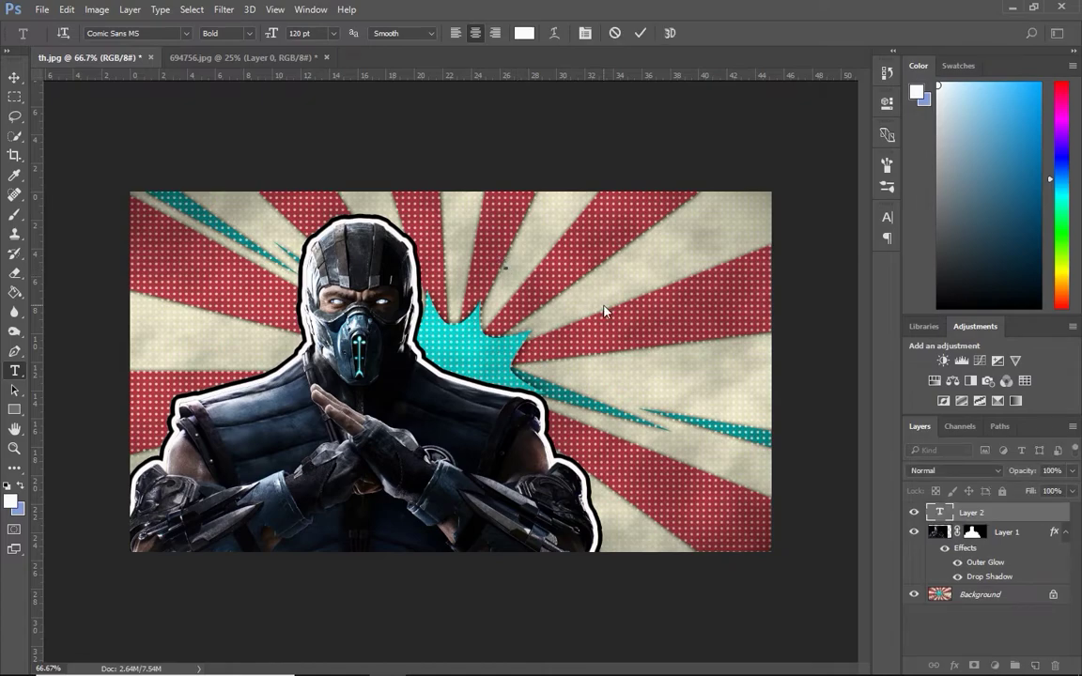
pyautogui.write('h')
pyautogui.write('HOW')
pyautogui.write(' TO MA')
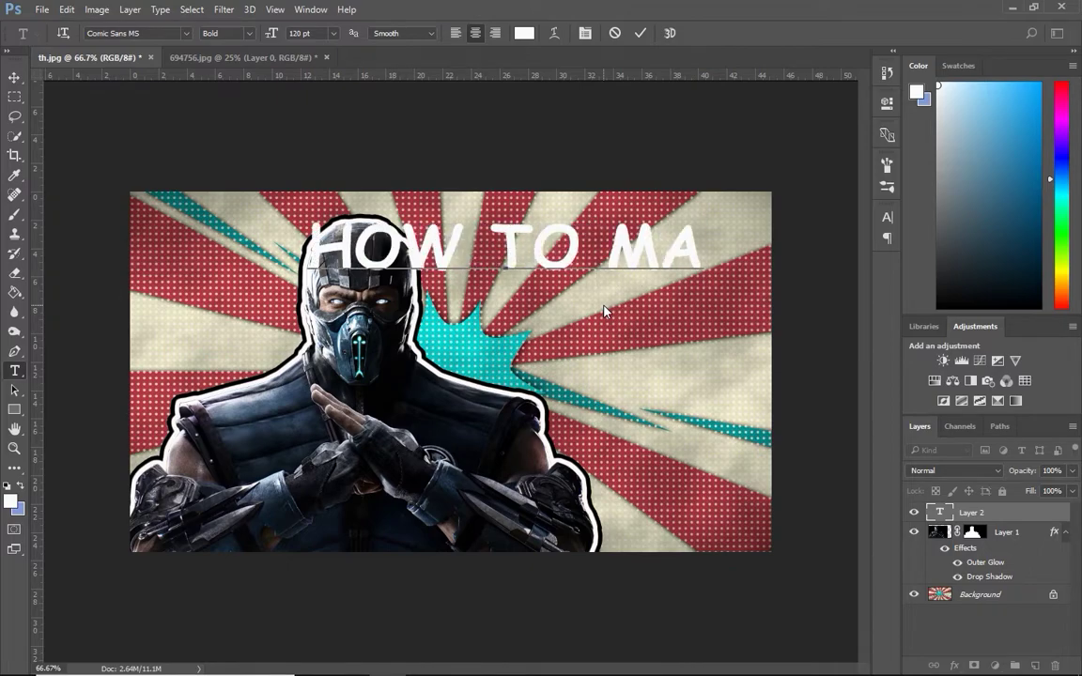
pyautogui.write('KE THUMBNAIL')
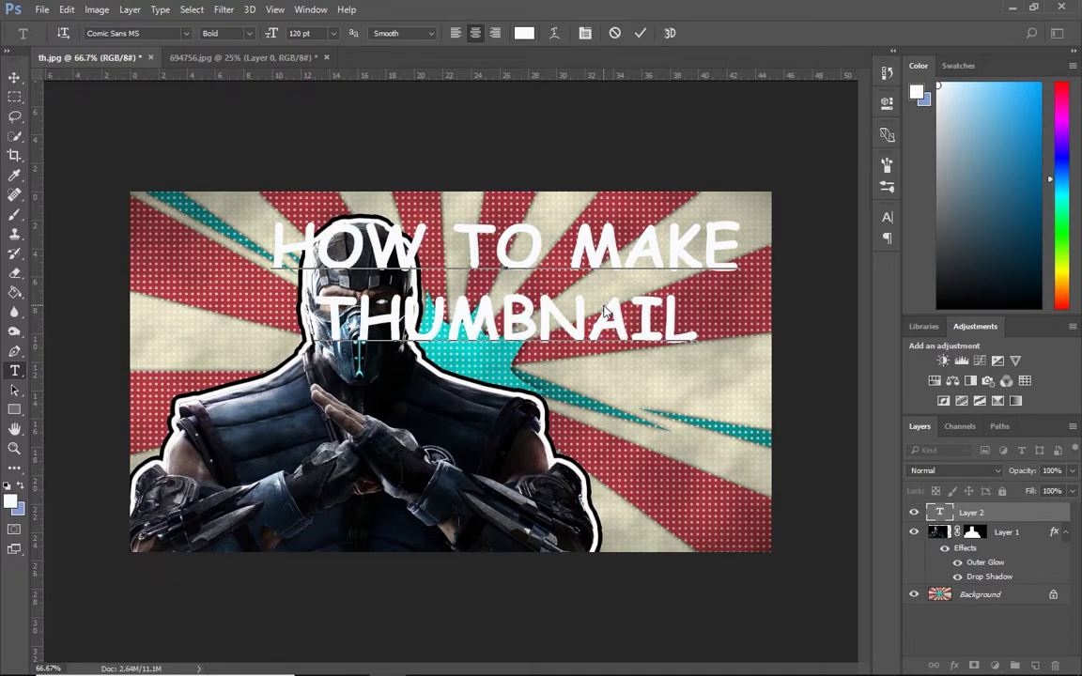
pyautogui.hotkey('ctrl', 'Return')
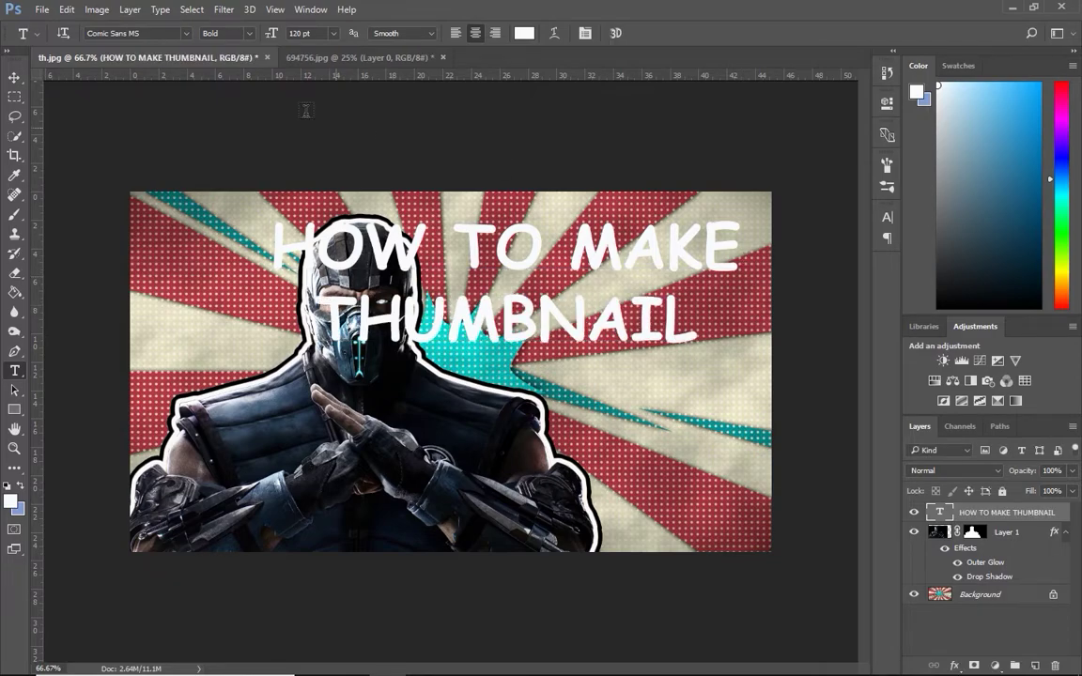
# Change the whole title's font to Long Shot.
pyautogui.moveTo(281, 246); pyautogui.dragTo(700, 329)
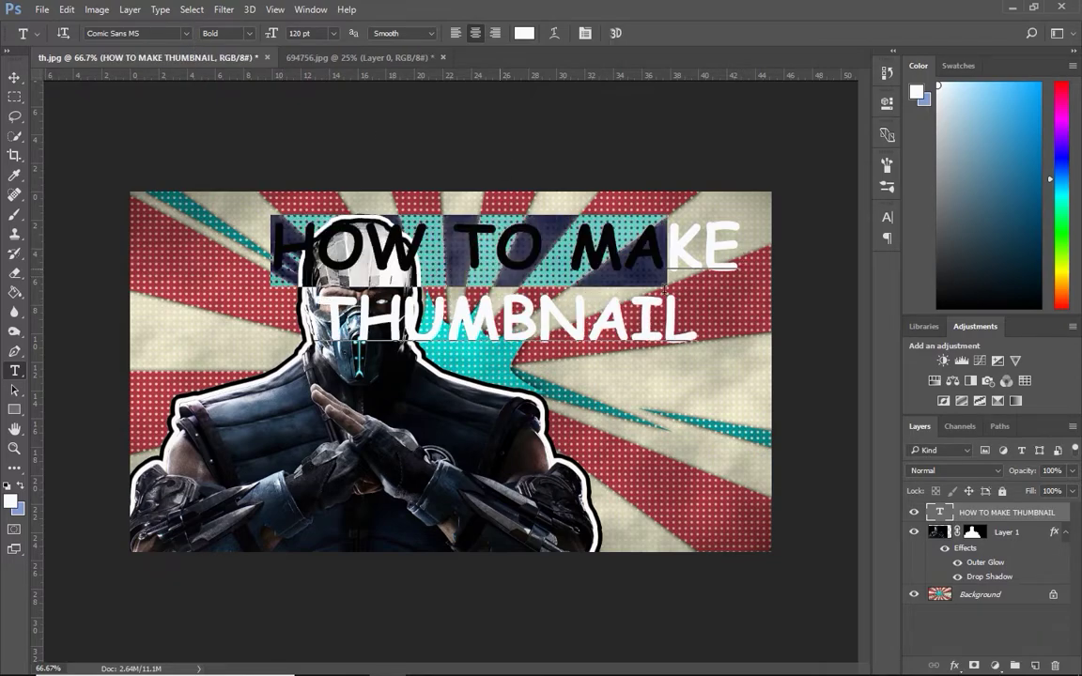
pyautogui.click(184, 35)
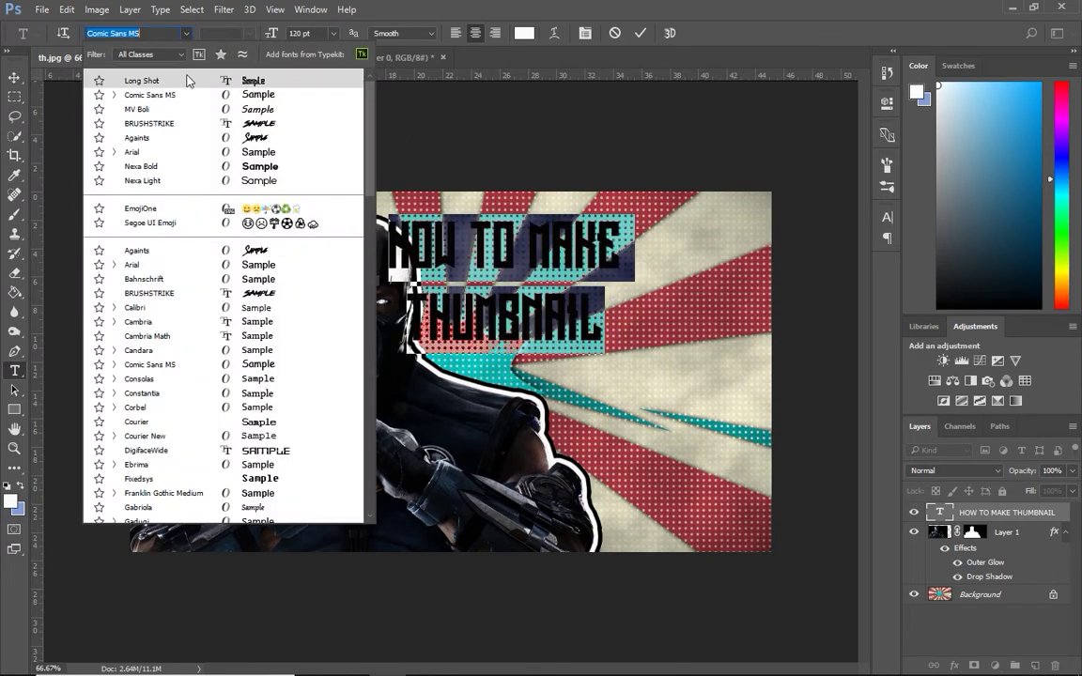
pyautogui.click(258, 82)
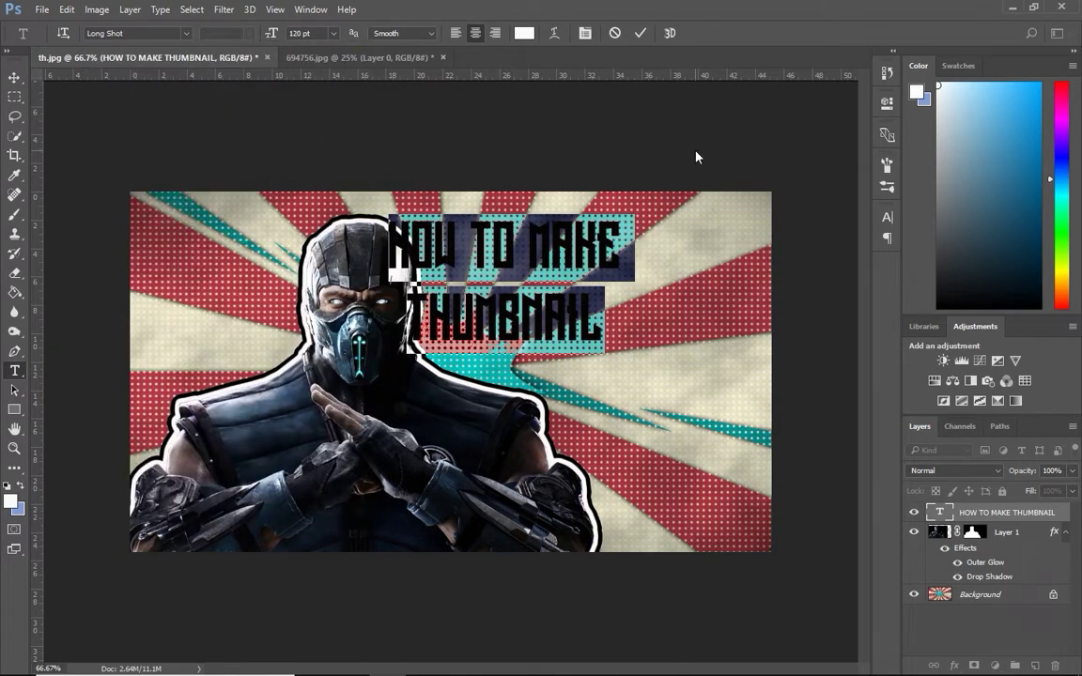
pyautogui.hotkey('ctrl', 'Return')
# Move the title to the upper right beside the character.
pyautogui.press('v')
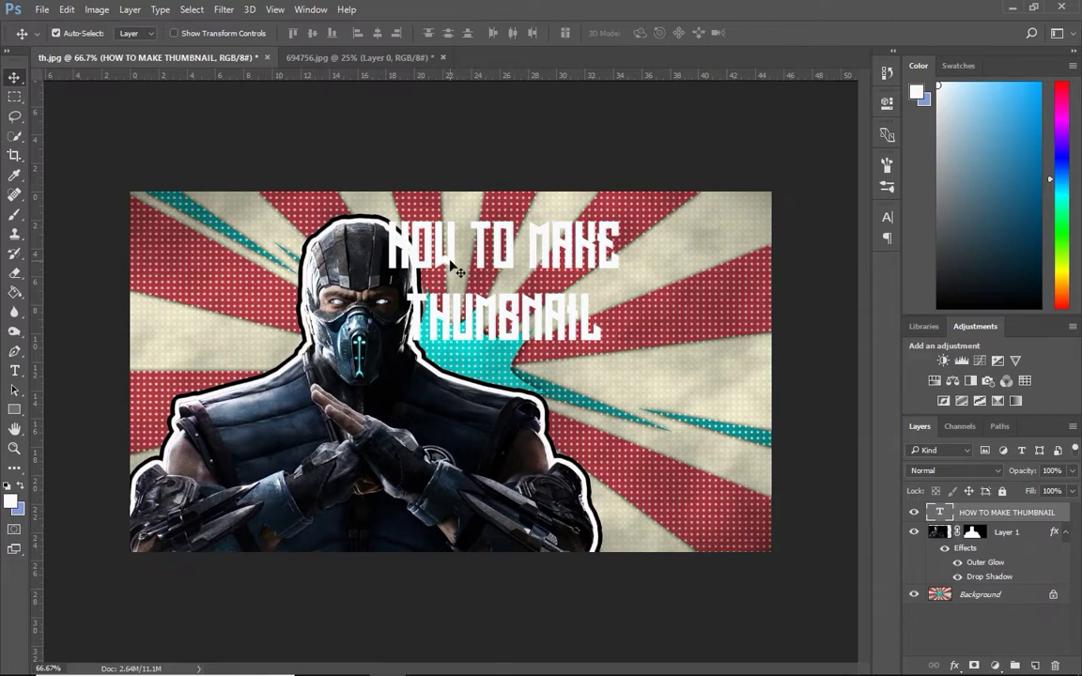
pyautogui.moveTo(450, 262); pyautogui.dragTo(576, 280)
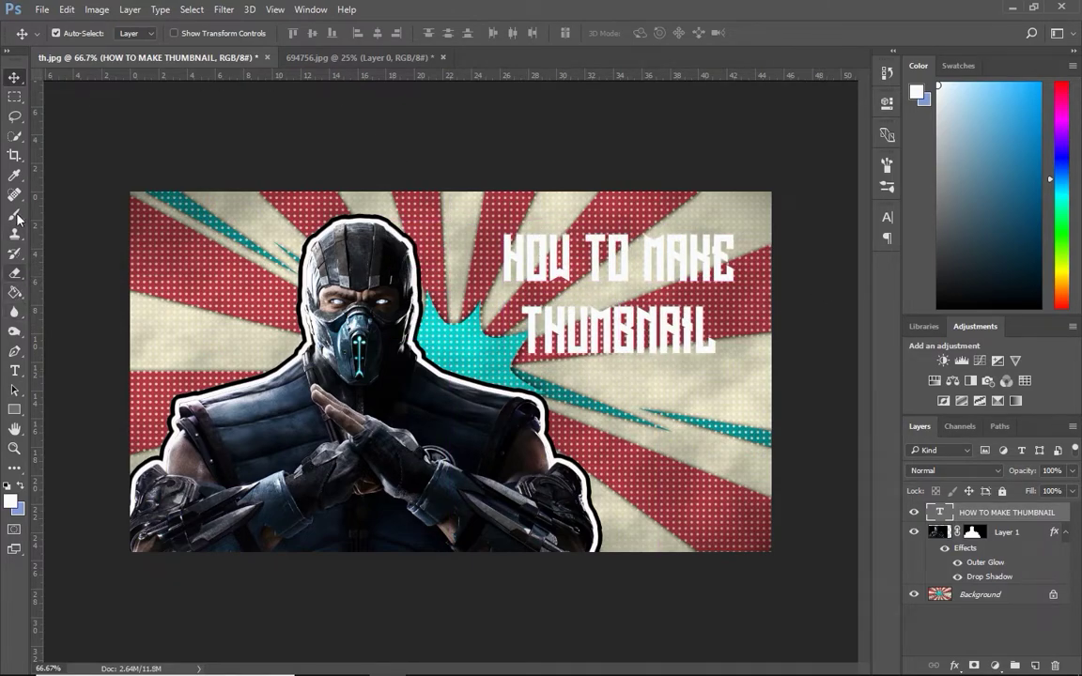
pyautogui.click(15, 371)
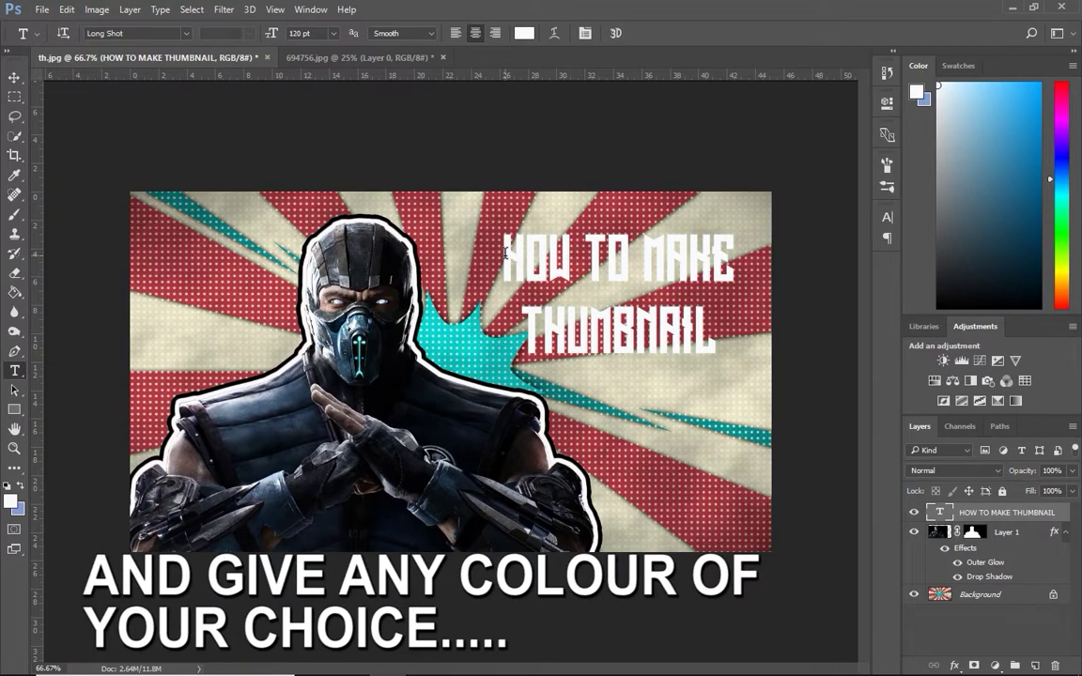
# Recolour the title black (#040507), sampled from the character's dark armour, replacing a trial blue-grey.
pyautogui.moveTo(506, 252); pyautogui.dragTo(568, 299)
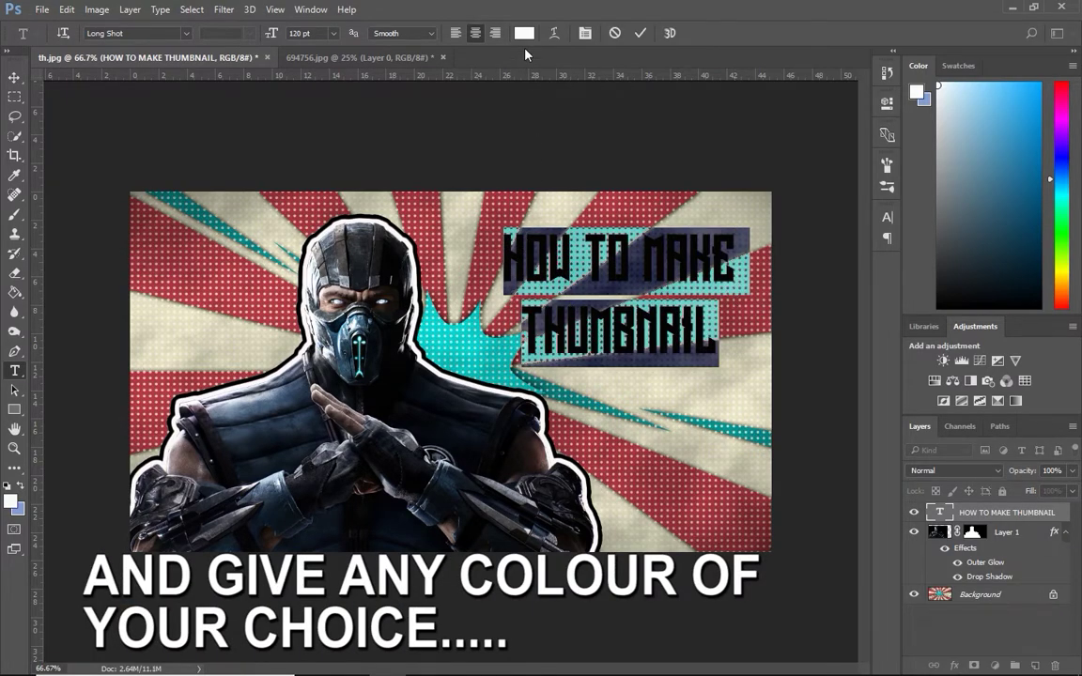
pyautogui.click(524, 33)
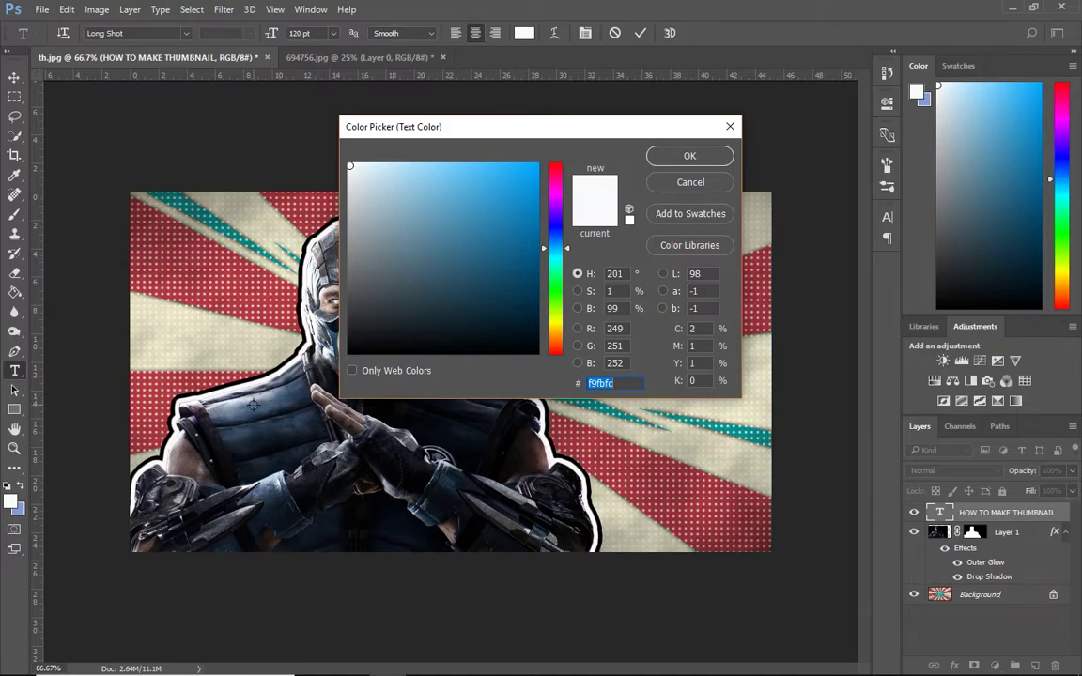
pyautogui.click(411, 252)
pyautogui.click(685, 157)
pyautogui.click(793, 197)
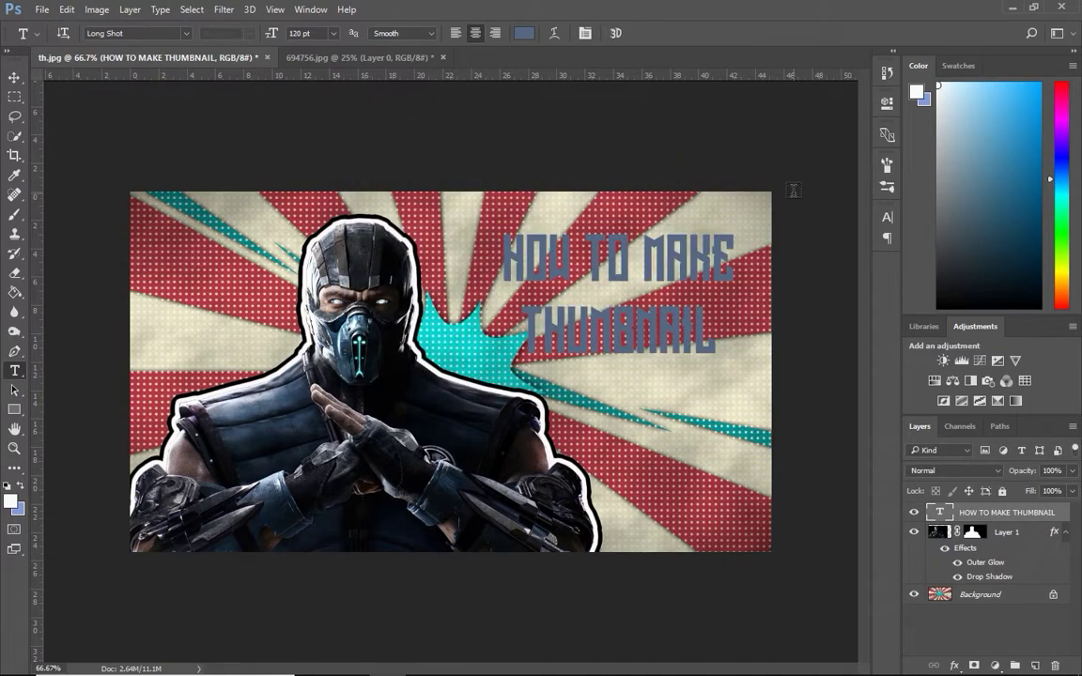
pyautogui.click(531, 34)
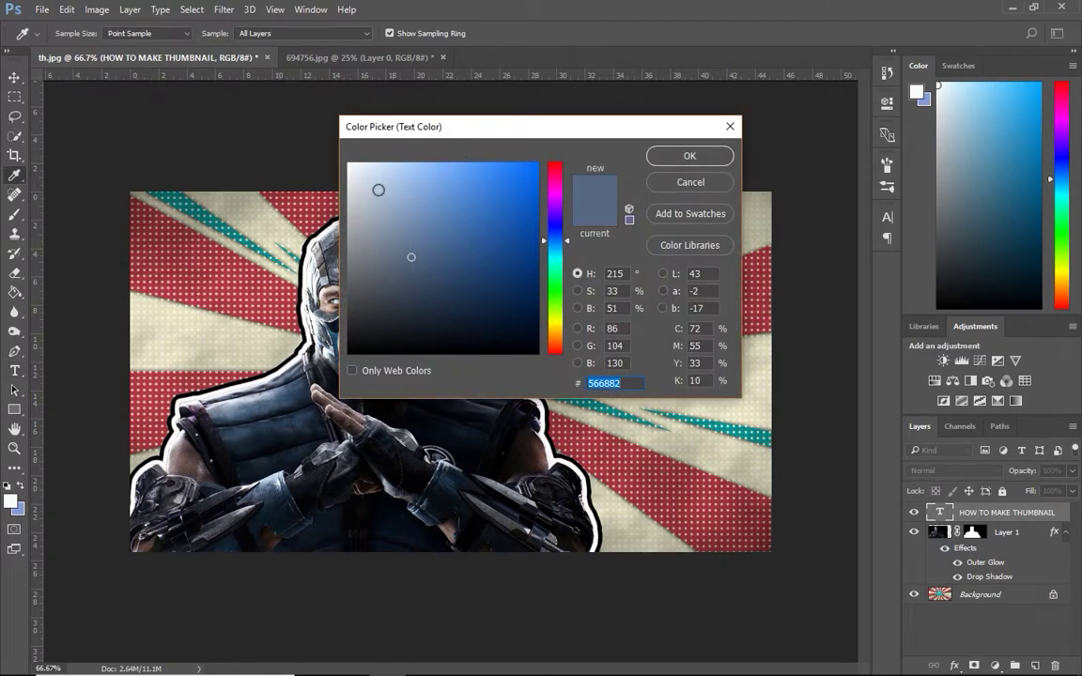
pyautogui.click(216, 457)
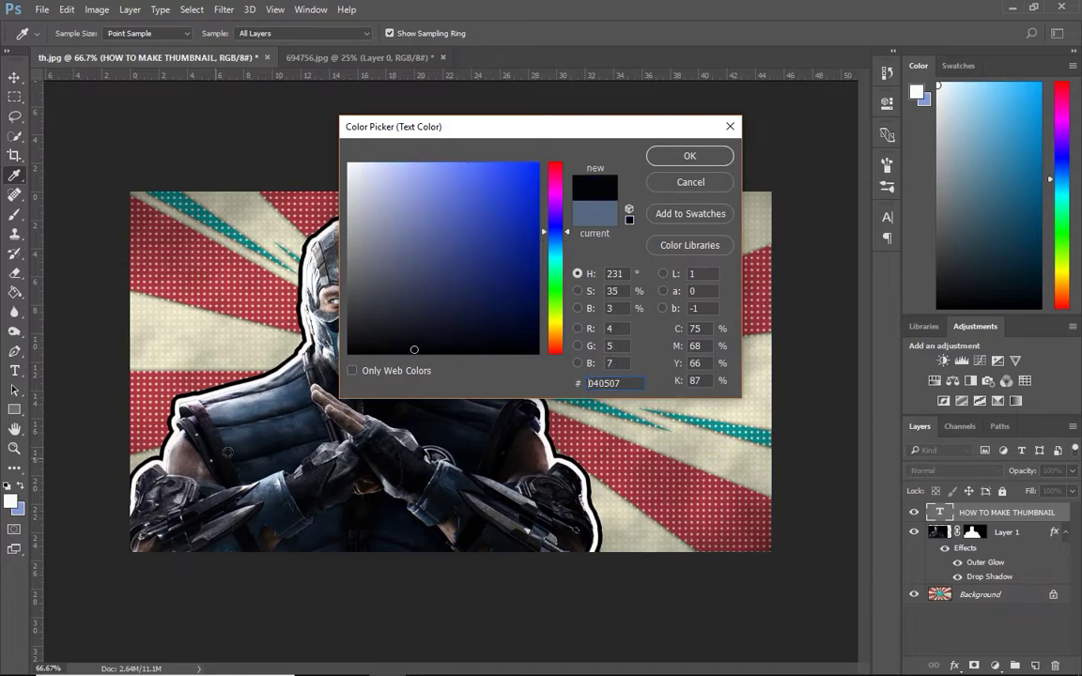
pyautogui.click(692, 160)
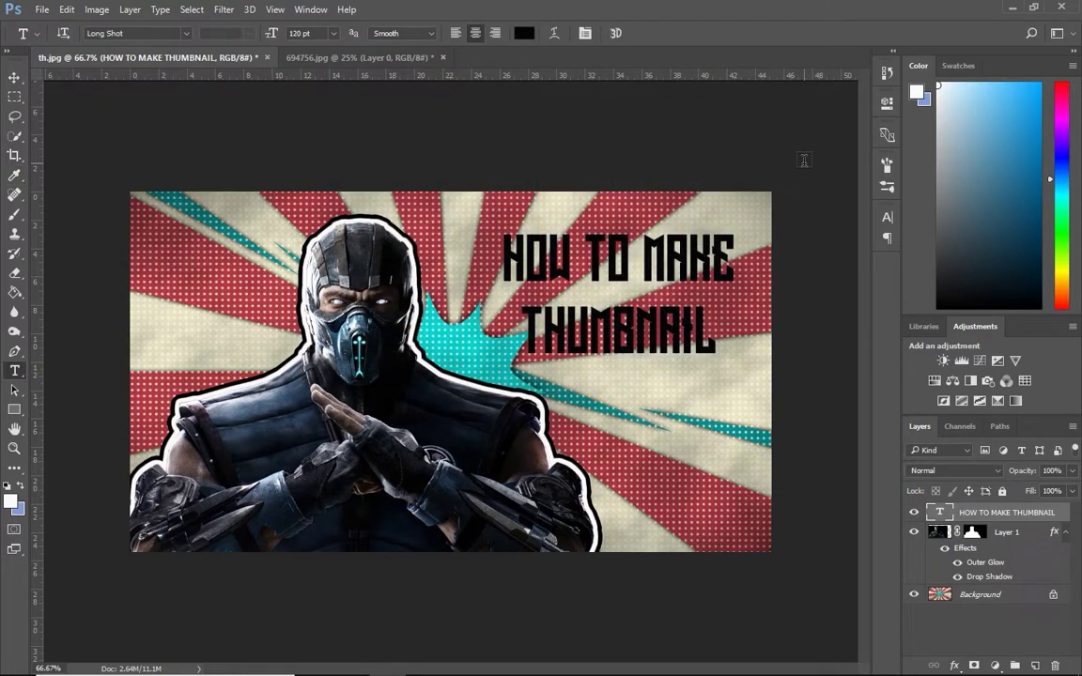
# Add a white Outer Glow of size 8 to the title layer via Blending Options.
pyautogui.rightClick(940, 513)
pyautogui.click(823, 140)
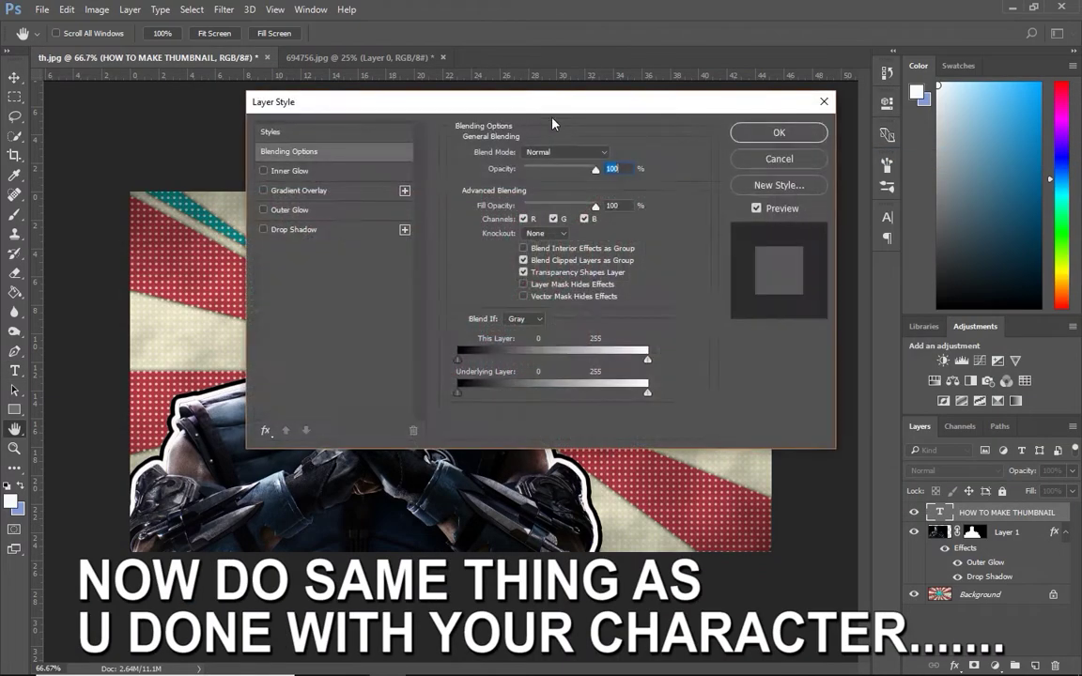
pyautogui.moveTo(537, 104); pyautogui.dragTo(1008, 74)
pyautogui.click(734, 169)
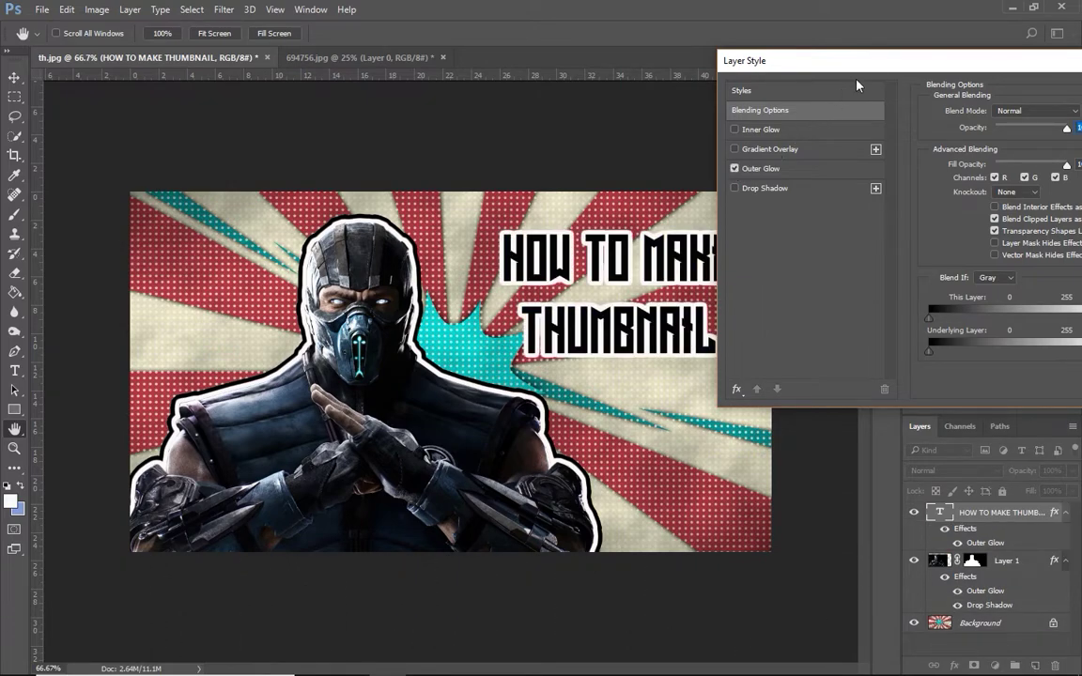
pyautogui.click(795, 169)
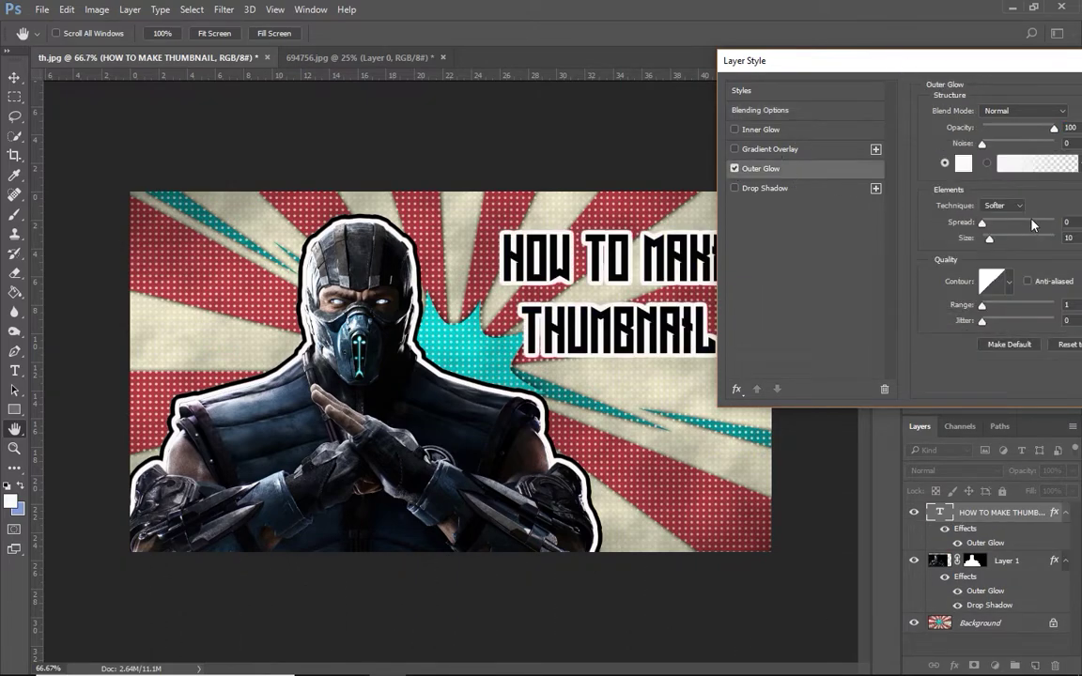
pyautogui.write('8')
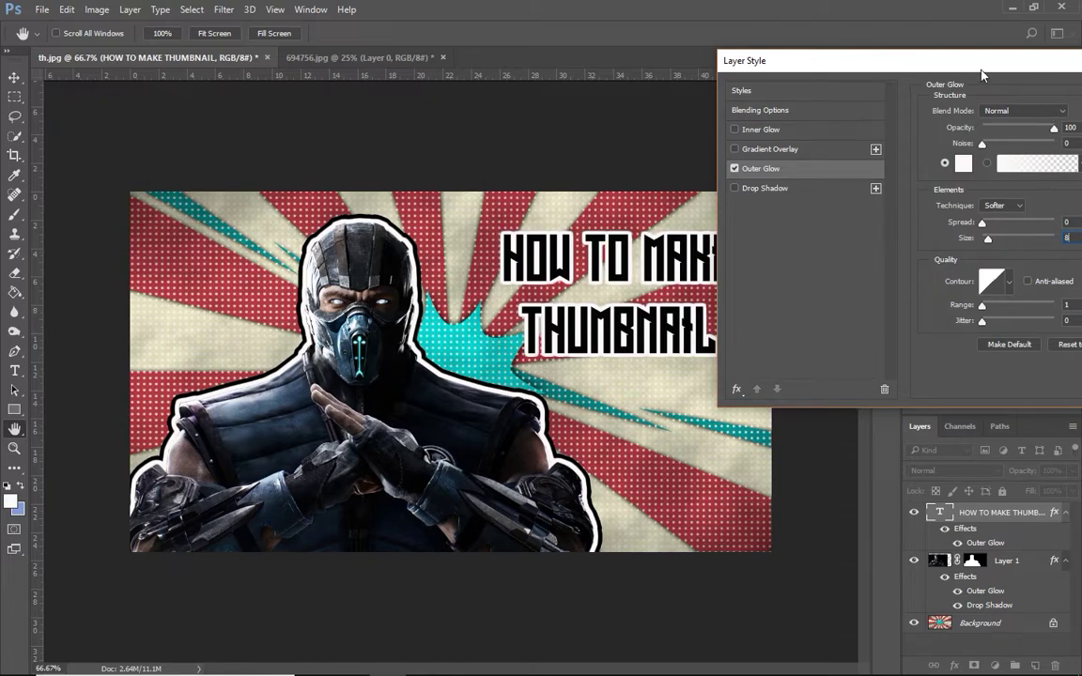
pyautogui.moveTo(981, 75); pyautogui.dragTo(827, 66)
pyautogui.press('Return')
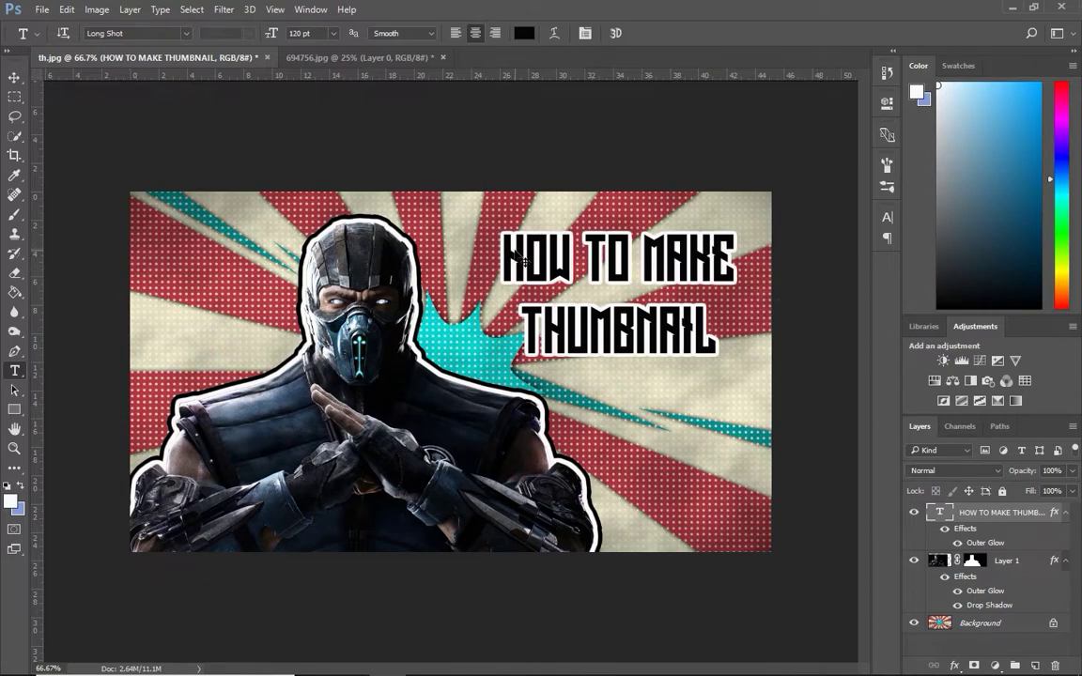
# Scale the title up to about 134% and nudge it up and to the right.
pyautogui.hotkey('ctrl', 't')
pyautogui.moveTo(505, 366); pyautogui.dragTo(424, 413)
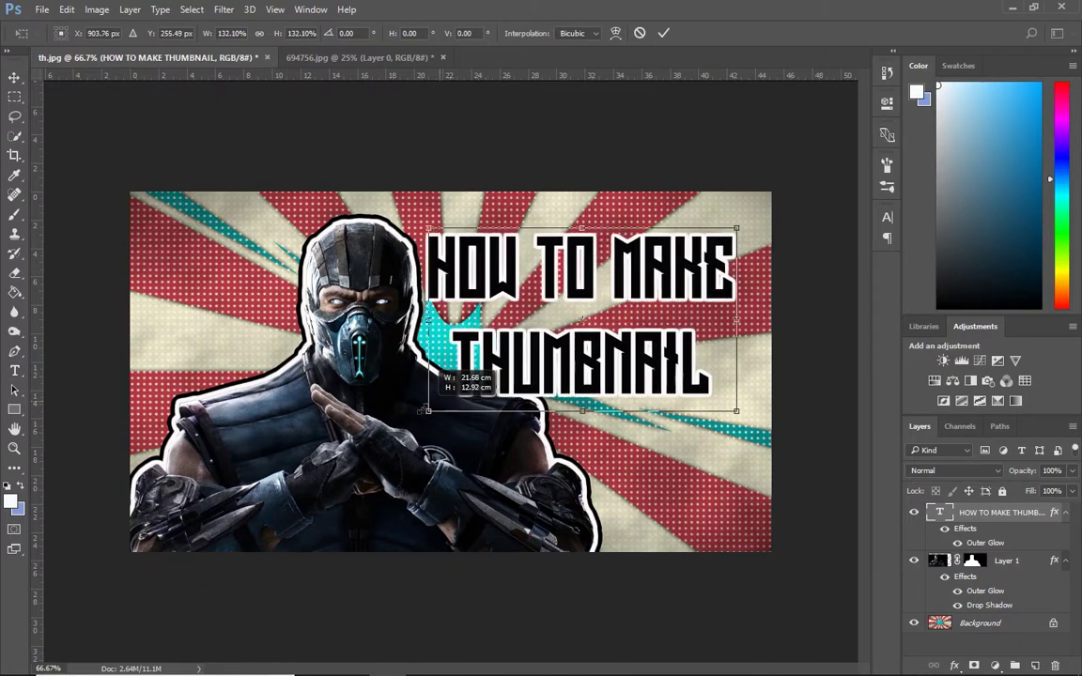
pyautogui.press('Up')
pyautogui.press('Up')
pyautogui.press('Up')
pyautogui.press('Up')
pyautogui.press('Up')
pyautogui.press('Up')
pyautogui.press('Up')
pyautogui.press('Up')
pyautogui.press('Up')
pyautogui.press('Up')
pyautogui.press('Up')
pyautogui.press('Up')
pyautogui.press('Right')
pyautogui.press('Right')
pyautogui.press('Right')
pyautogui.press('Right')
pyautogui.press('Right')
pyautogui.press('Right')
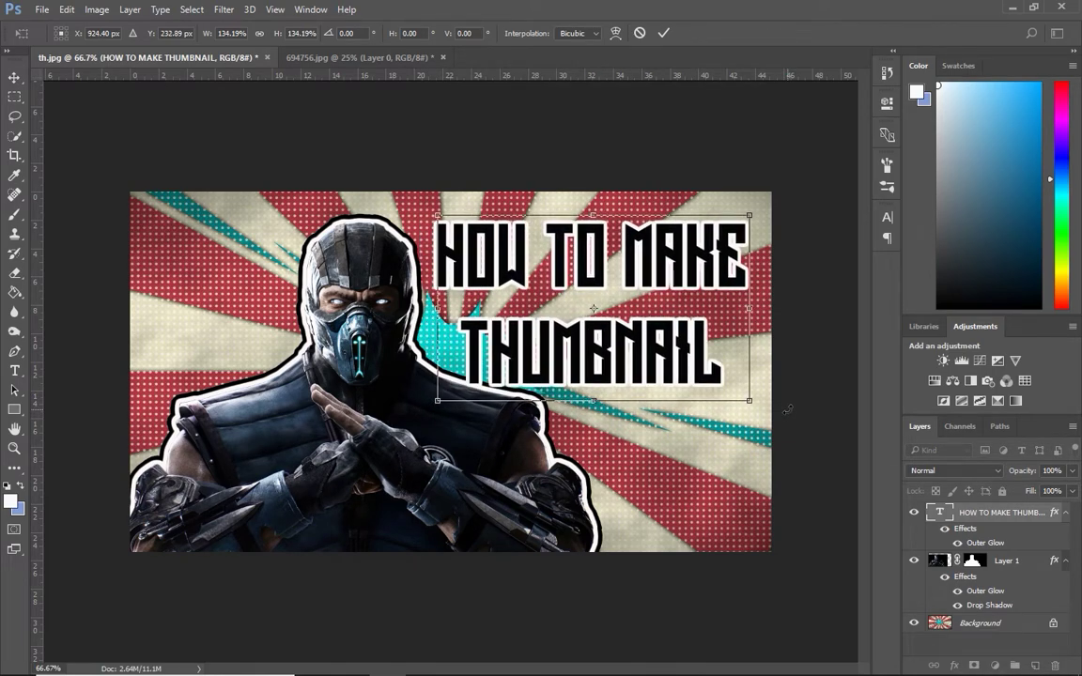
pyautogui.press('Up')
pyautogui.press('Up')
pyautogui.press('Up')
pyautogui.press('Right')
pyautogui.press('Right')
pyautogui.press('Right')
pyautogui.press('Right')
pyautogui.press('Right')
pyautogui.press('Right')
pyautogui.press('Up')
pyautogui.press('Up')
pyautogui.press('Up')
# Append '!!!' so the title reads 'HOW TO MAKE THUMBNAIL!!!'.
pyautogui.click(14, 371)
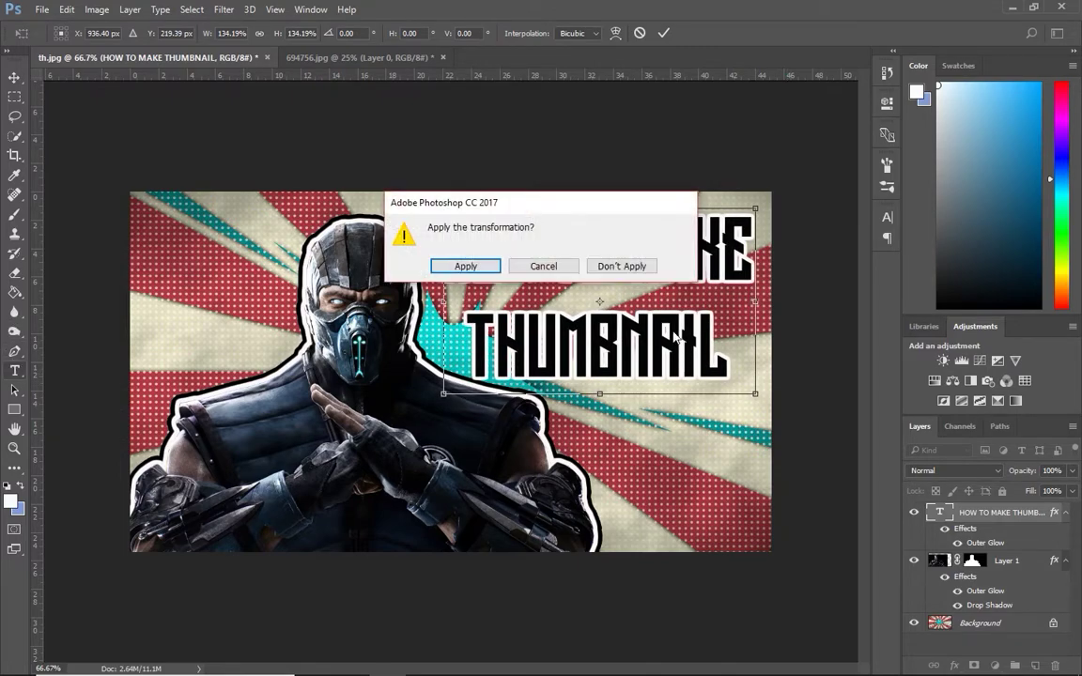
pyautogui.click(476, 265)
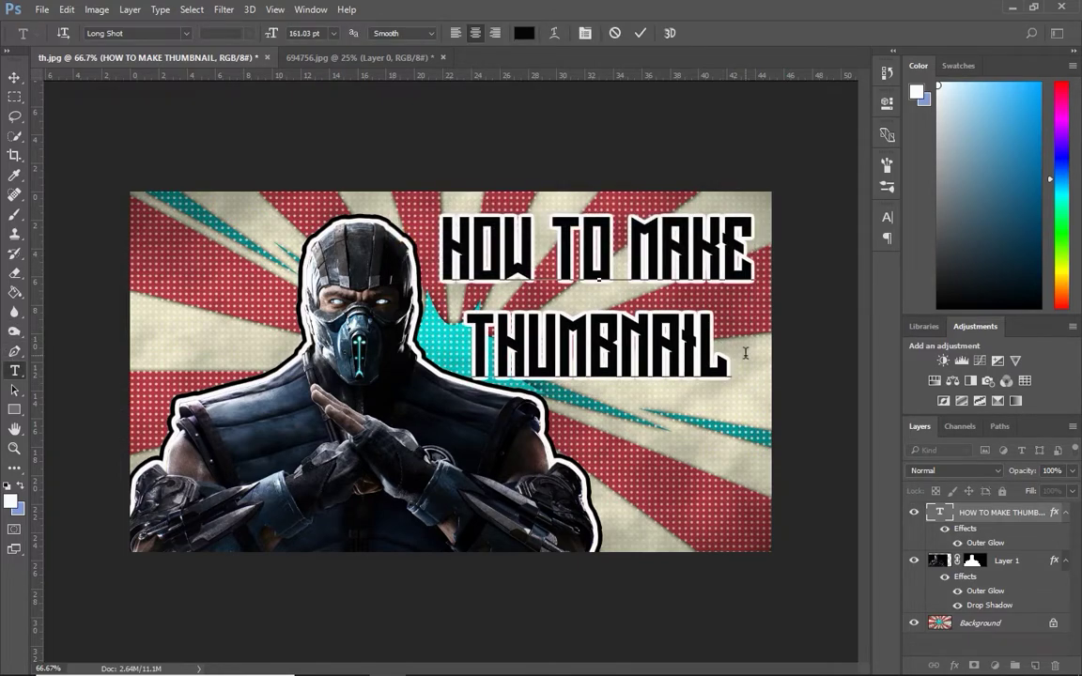
pyautogui.write('!!!')
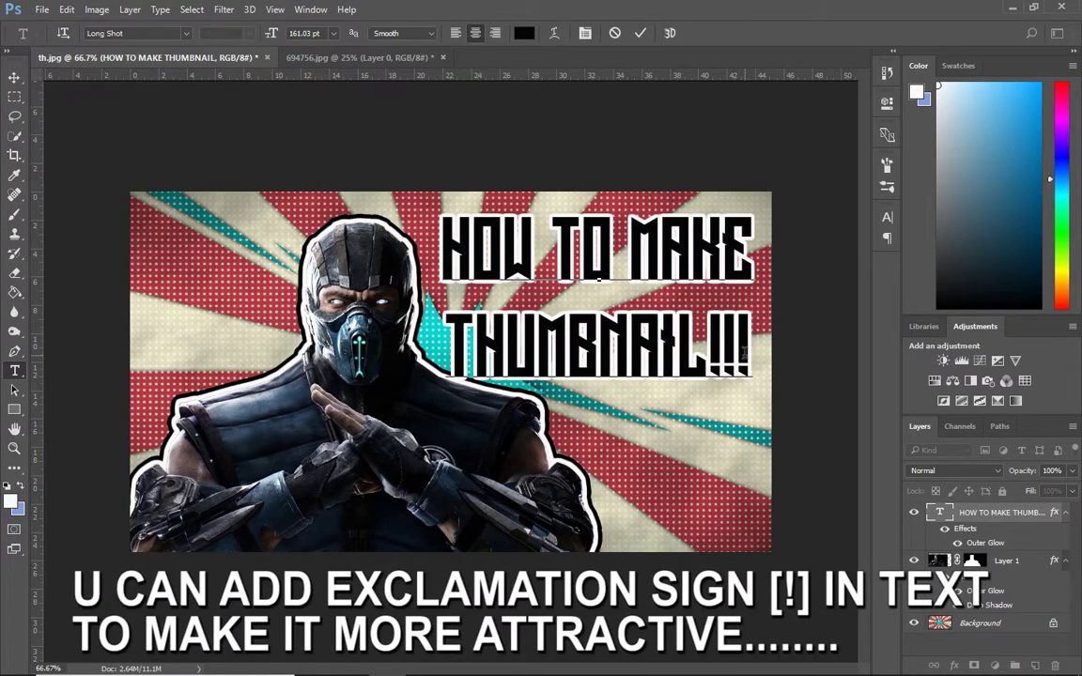
pyautogui.click(14, 77)
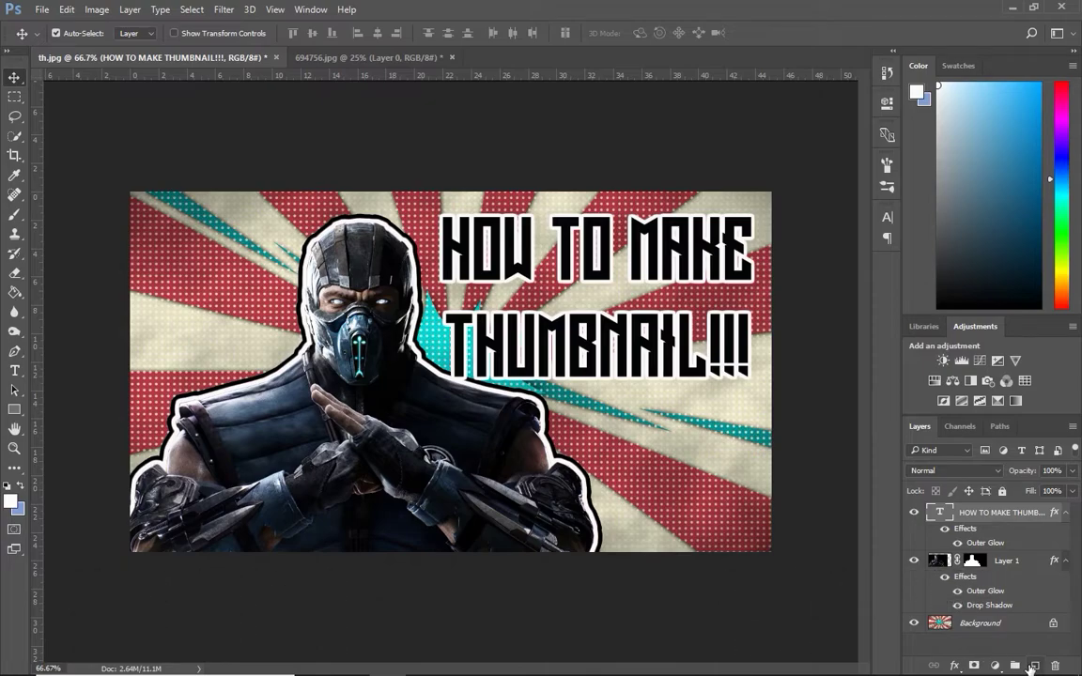
# Add a new top layer and fill it with black.
pyautogui.click(1034, 666)
pyautogui.click(97, 10)
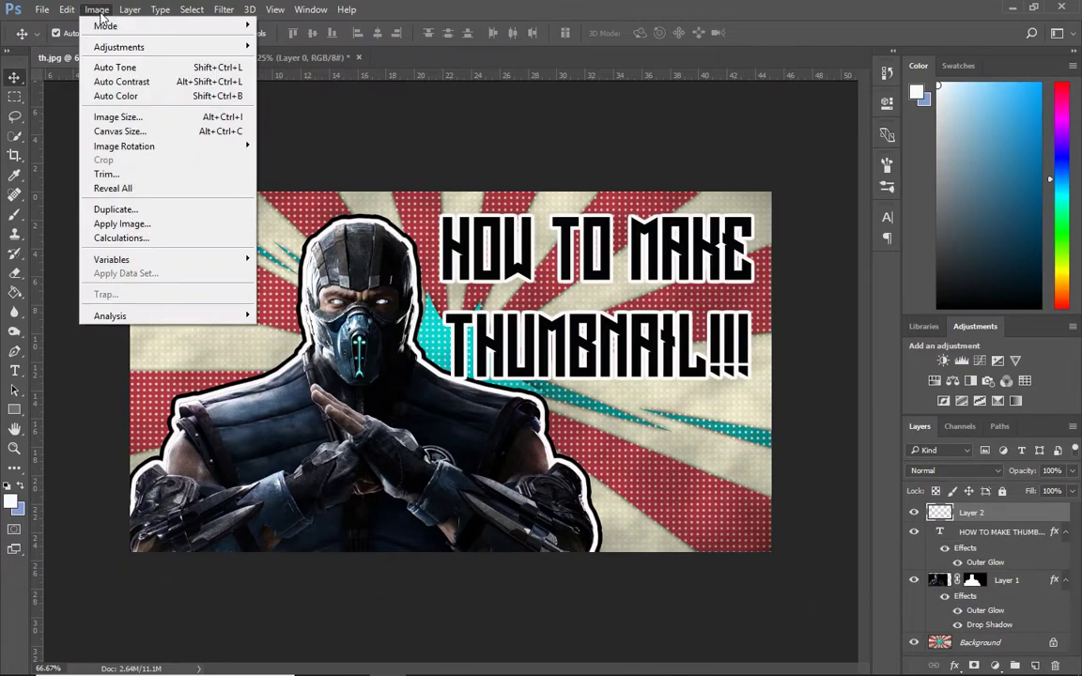
pyautogui.click(67, 10)
pyautogui.click(144, 237)
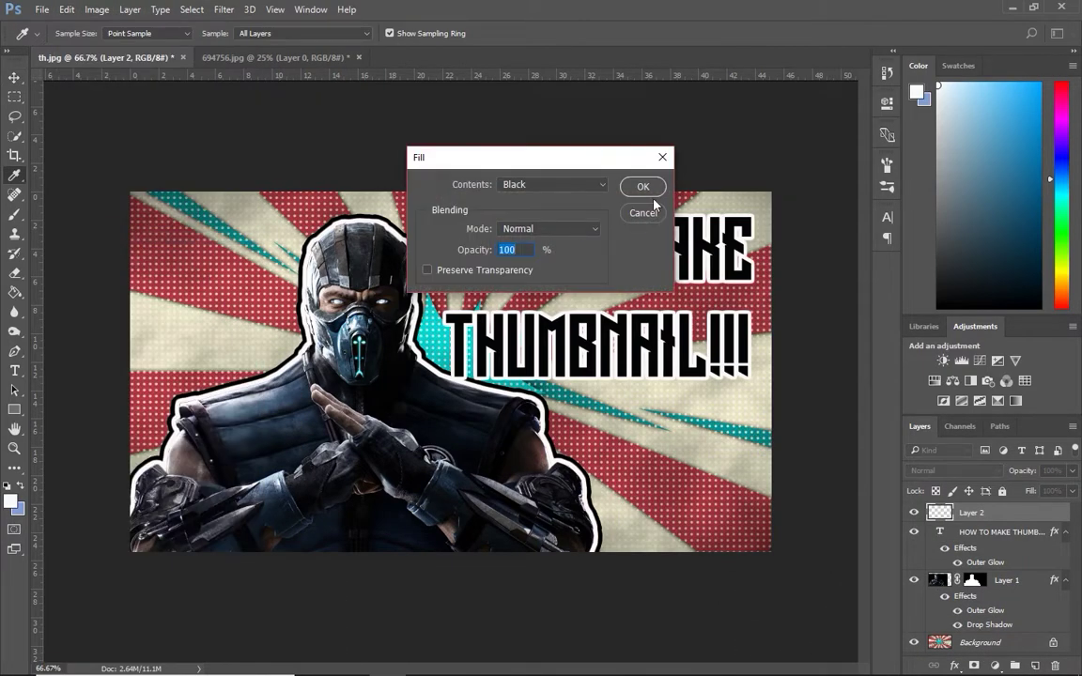
pyautogui.click(640, 186)
# Erase the black layer's centre with a soft eraser, revealing the character, title and rays.
pyautogui.press('e')
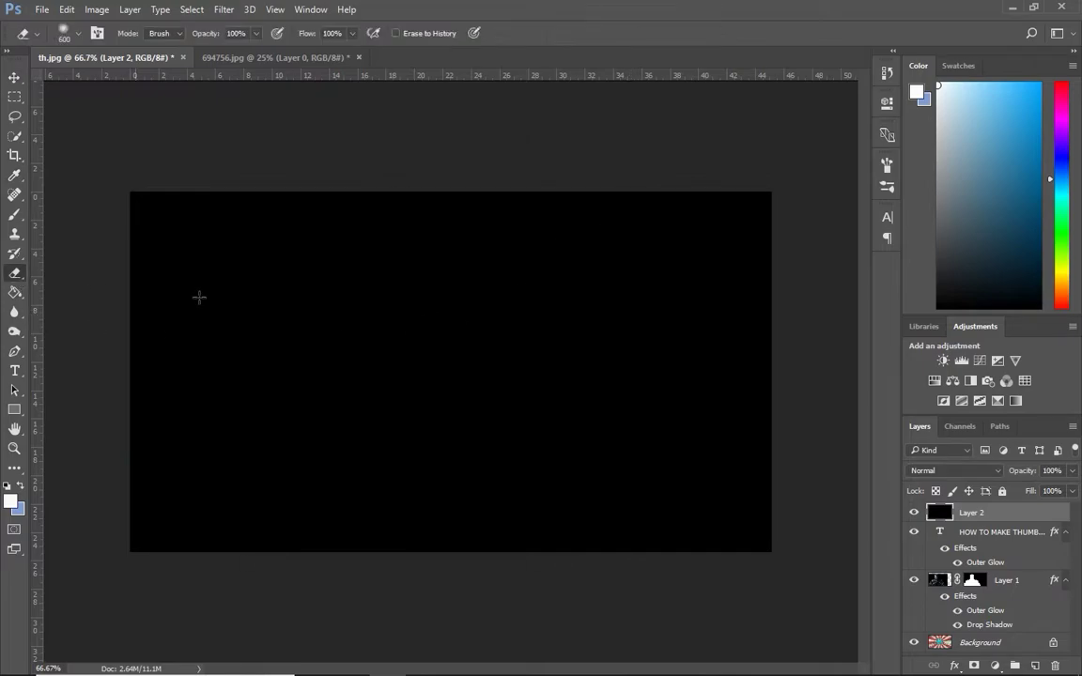
pyautogui.press(']')
pyautogui.press(']')
pyautogui.press(']')
pyautogui.press(']')
pyautogui.press(']')
pyautogui.click(431, 357)
pyautogui.press('[')
pyautogui.press('[')
pyautogui.press('[')
pyautogui.press('[')
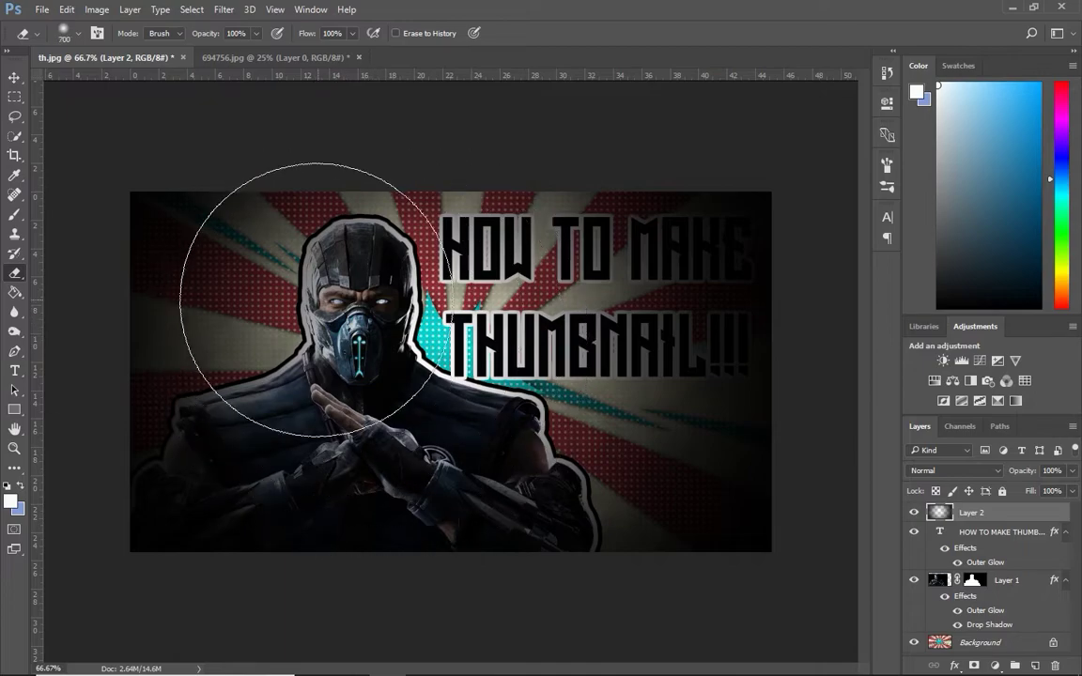
pyautogui.click(263, 277)
pyautogui.click(272, 348)
pyautogui.click(310, 427)
pyautogui.click(338, 447)
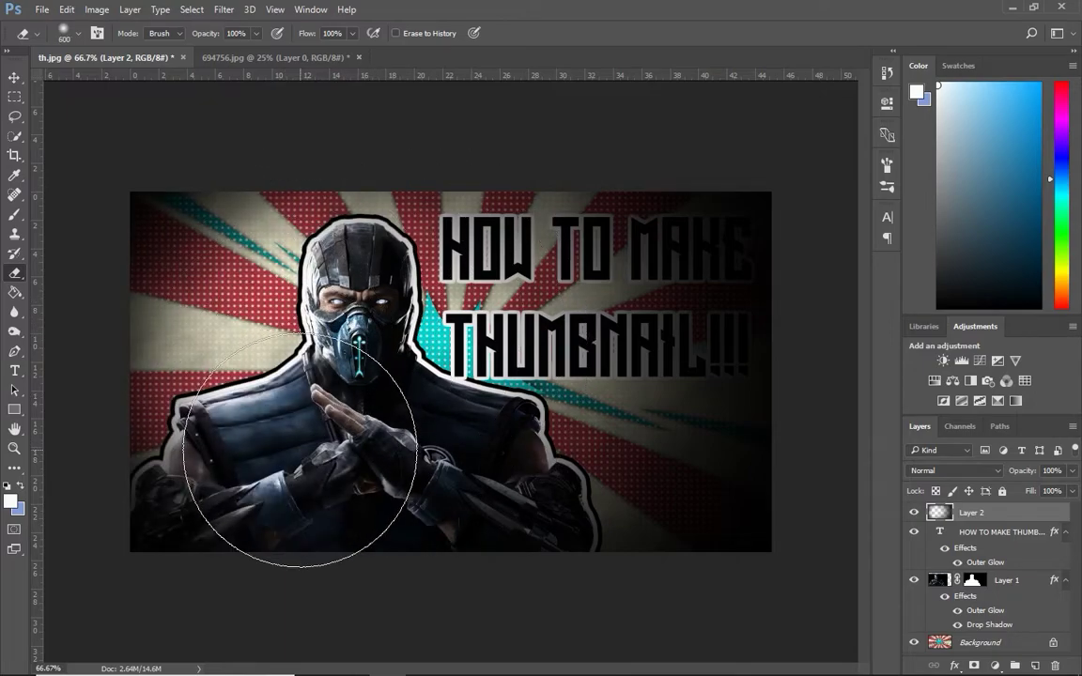
pyautogui.click(545, 469)
pyautogui.click(638, 413)
pyautogui.click(657, 329)
pyautogui.click(639, 235)
pyautogui.click(626, 309)
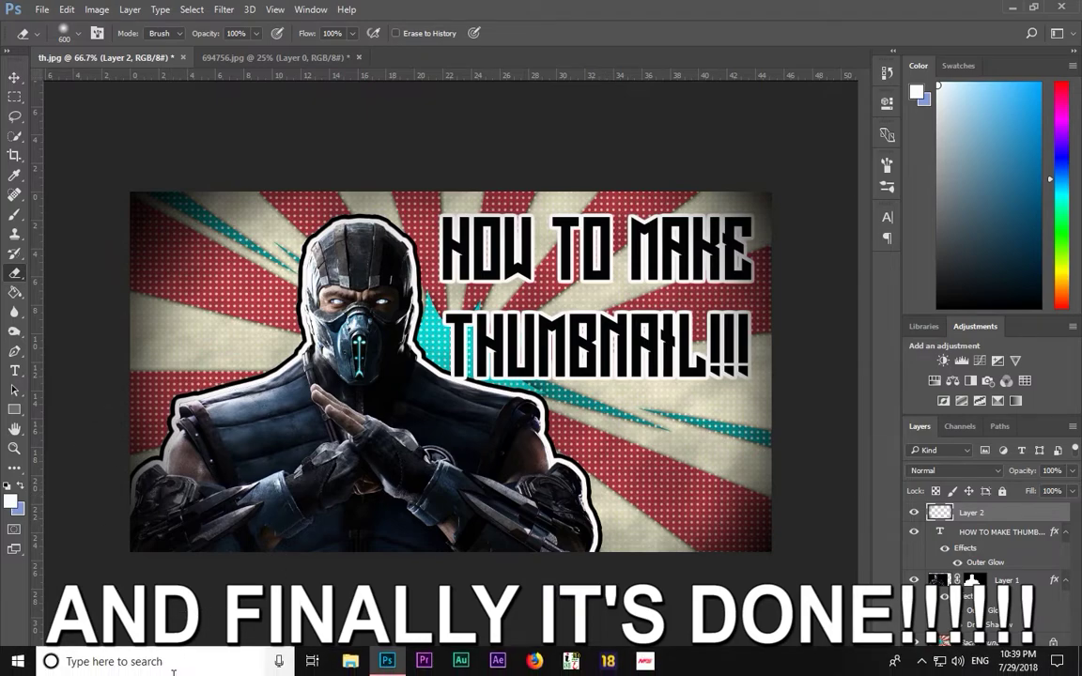
pyautogui.click(11, 77)
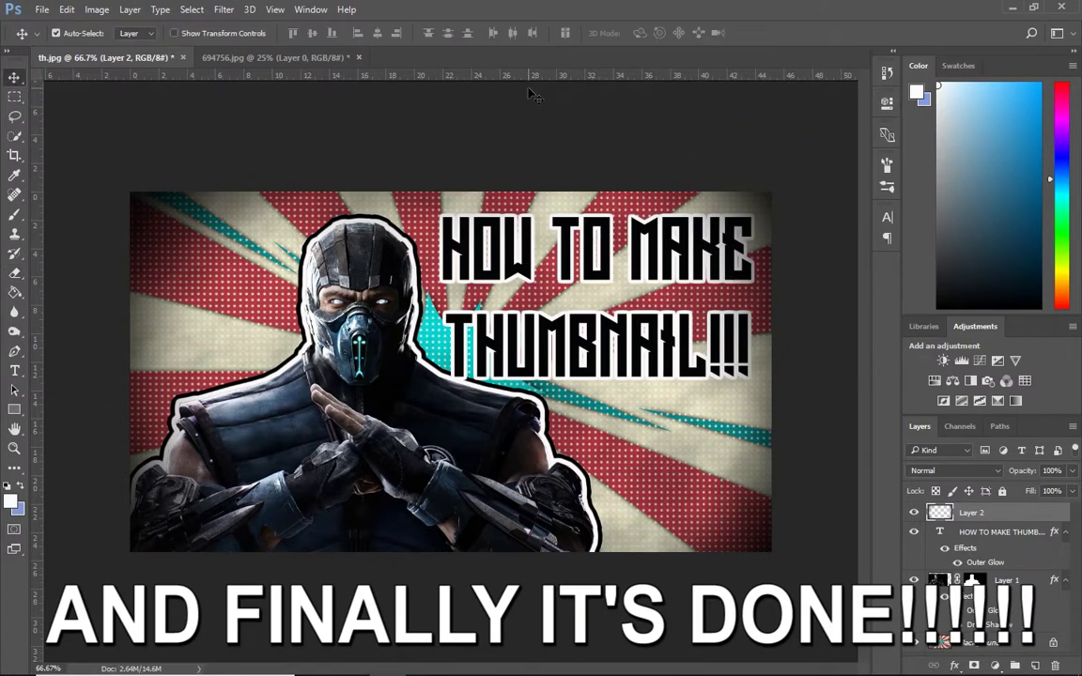